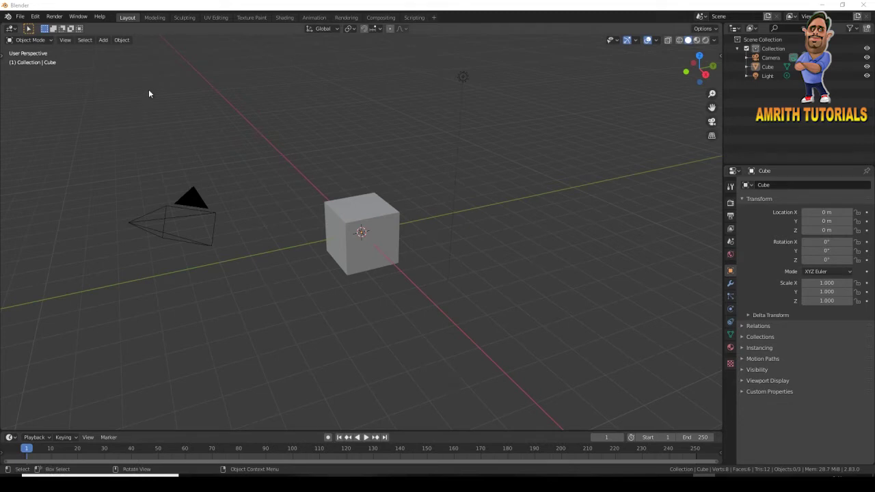
left_click(154, 17)
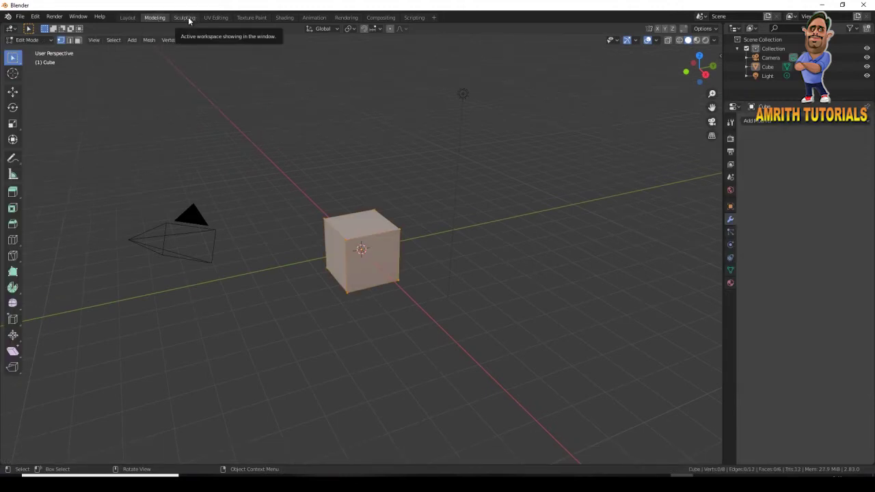
left_click(184, 17)
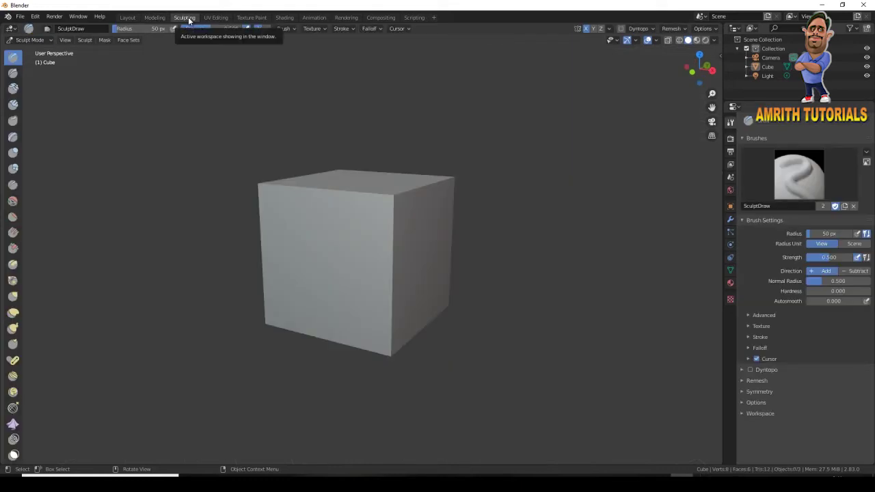
left_click(215, 17)
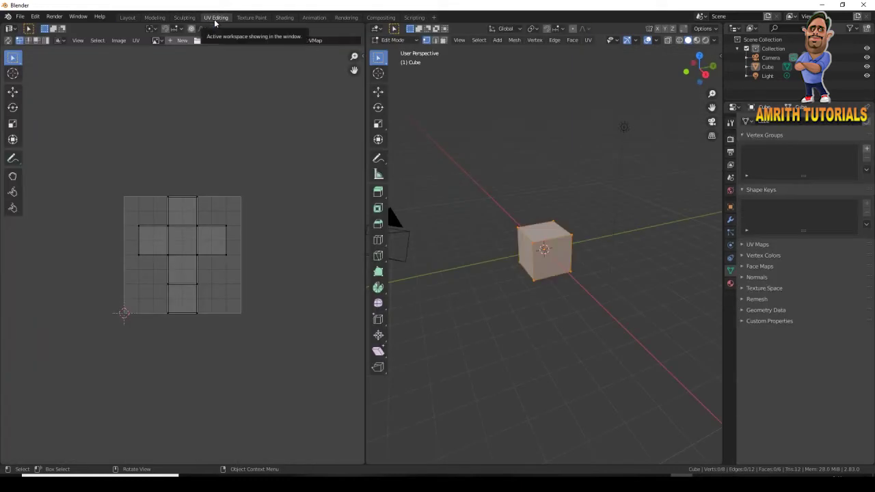
left_click(252, 18)
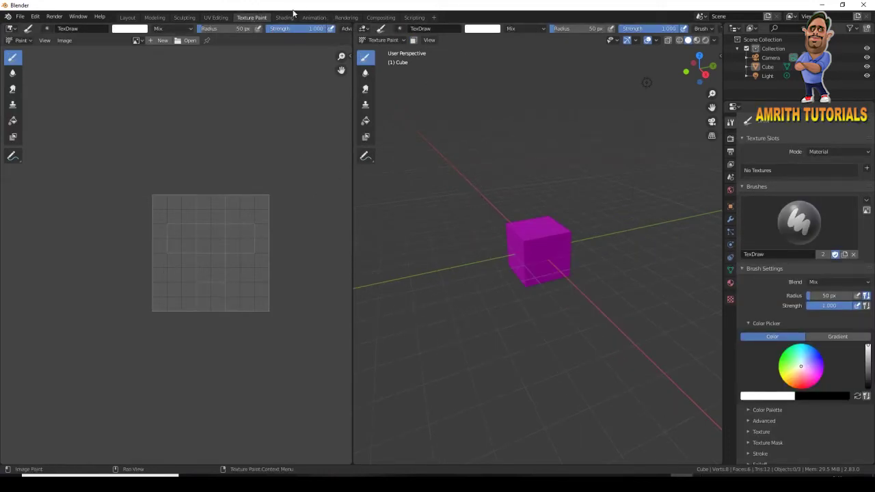
left_click(284, 18)
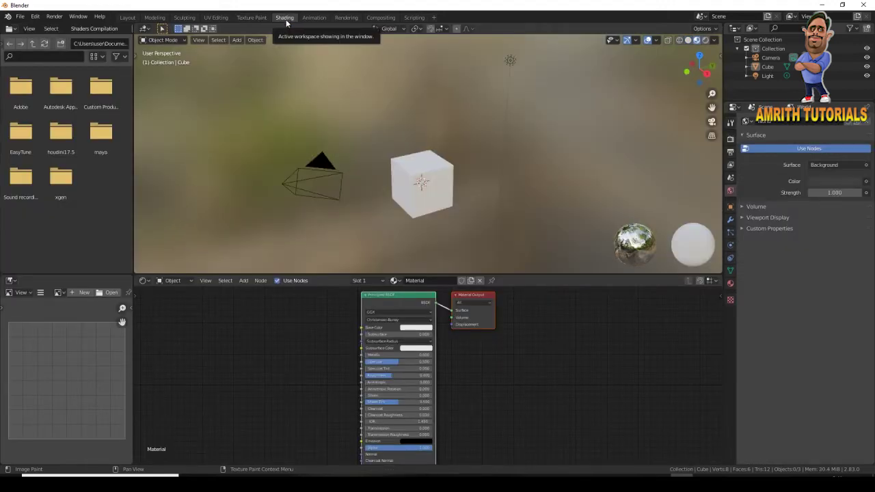
left_click(313, 18)
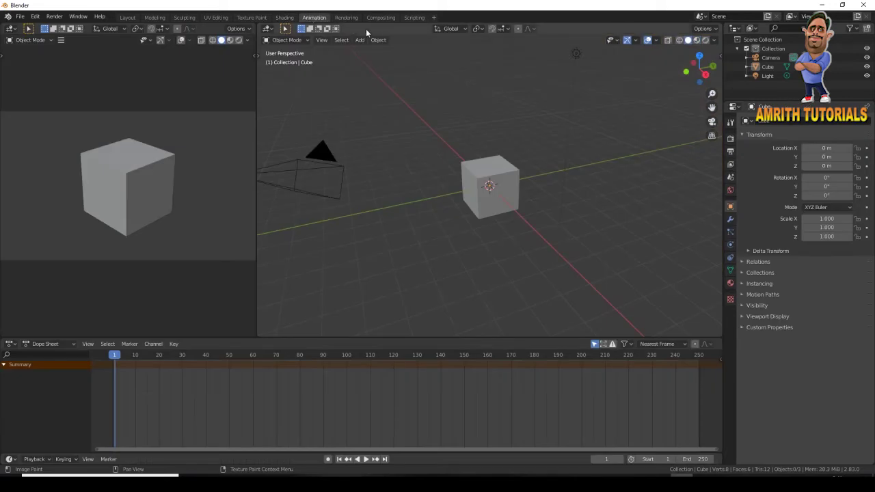
left_click(347, 16)
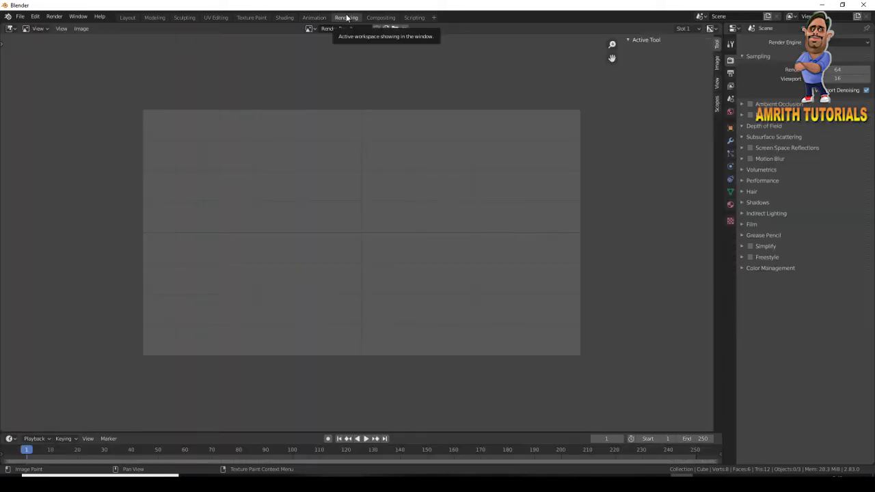
left_click(127, 17)
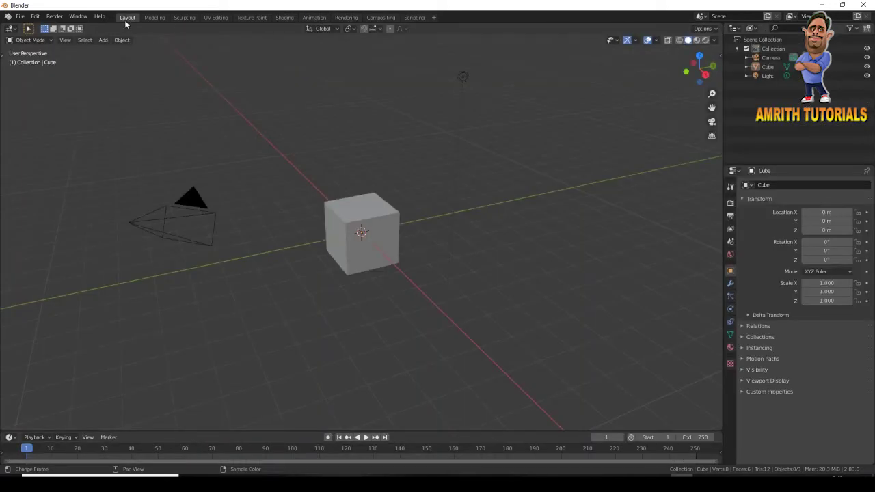
left_click(346, 17)
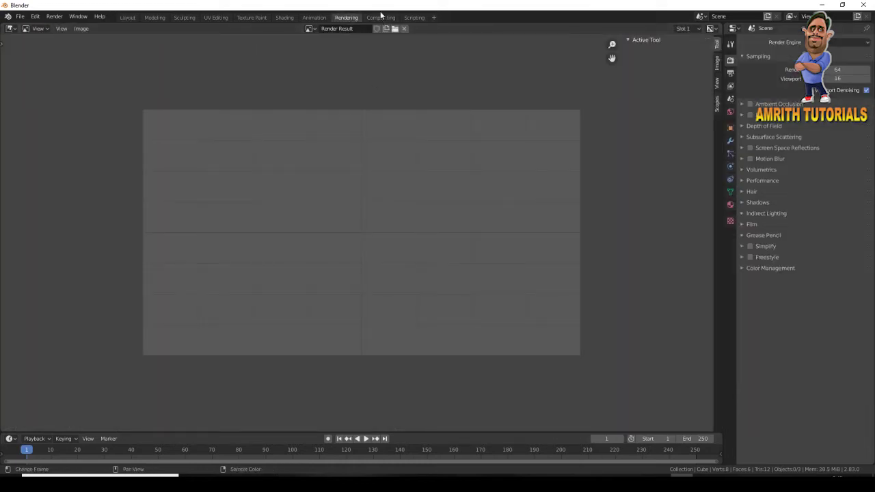
left_click(380, 18)
left_click(413, 18)
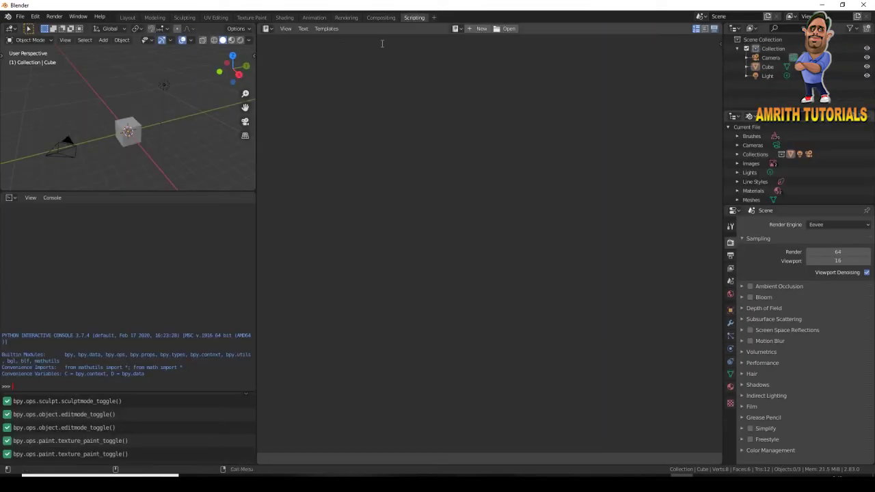
left_click(127, 17)
left_click(413, 18)
left_click(127, 17)
left_click(413, 18)
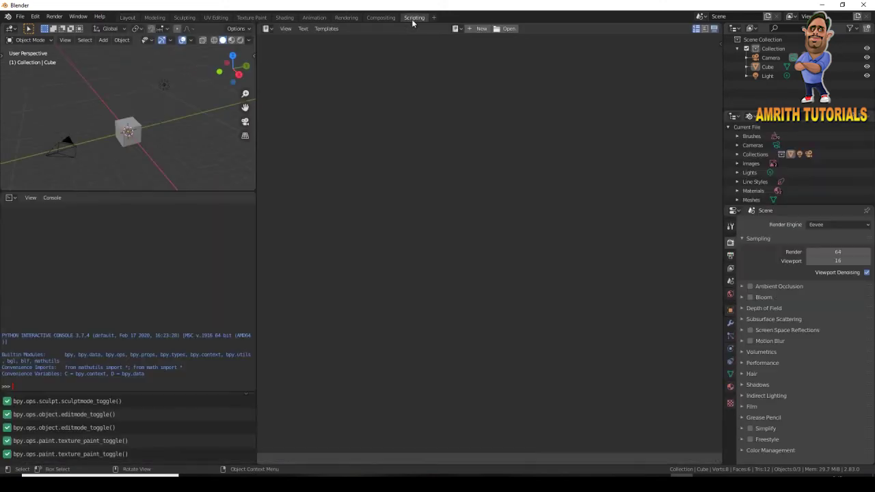
left_click(381, 18)
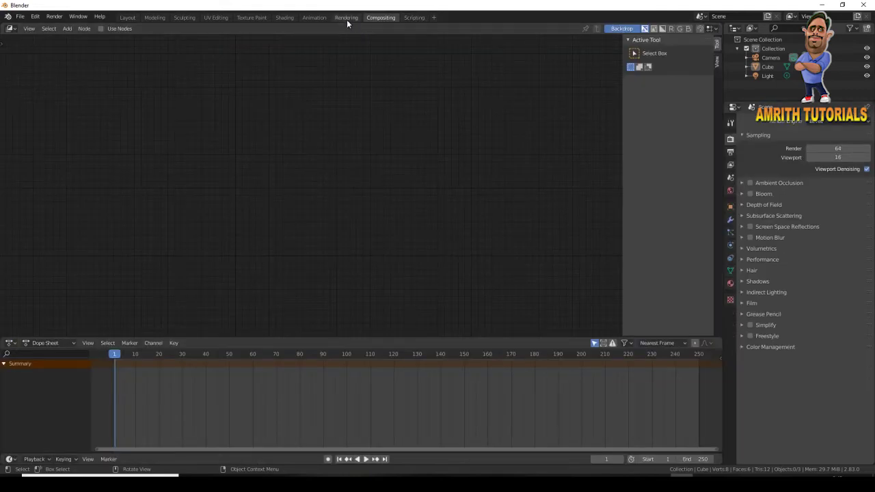
left_click(346, 17)
left_click(314, 18)
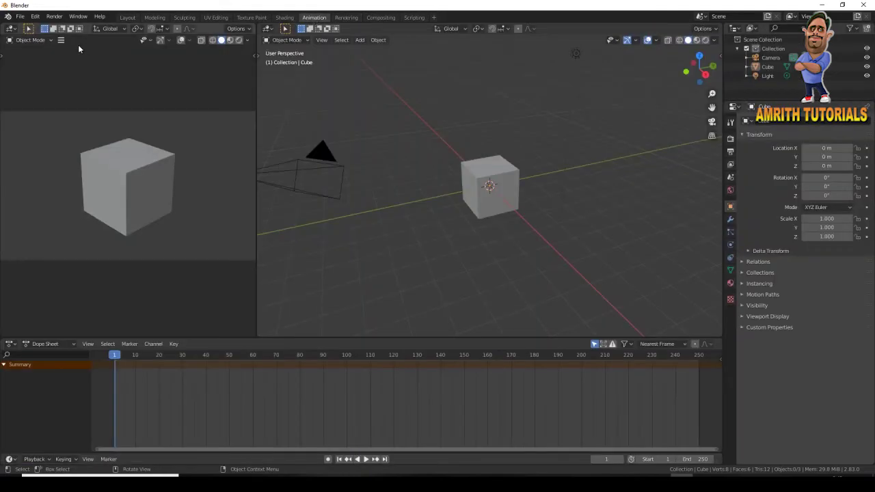
left_click(127, 17)
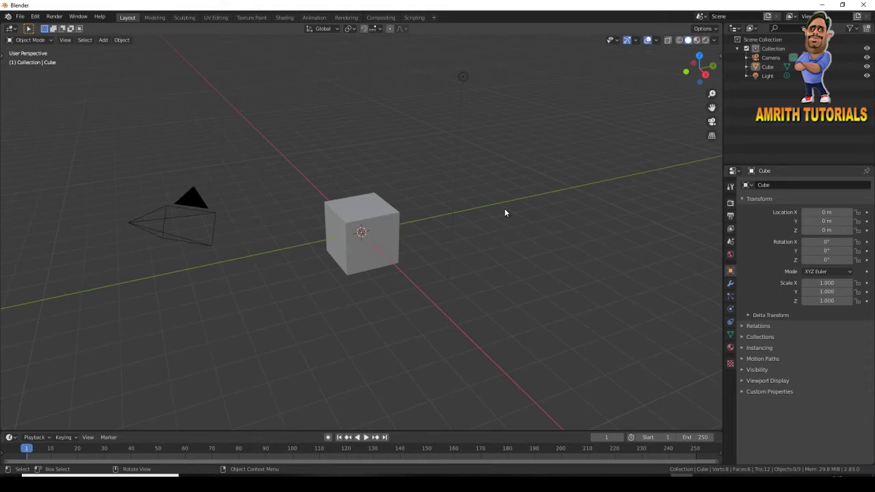
Toggle the viewport tool shelf on and switch to the Cursor tool.
key("t")
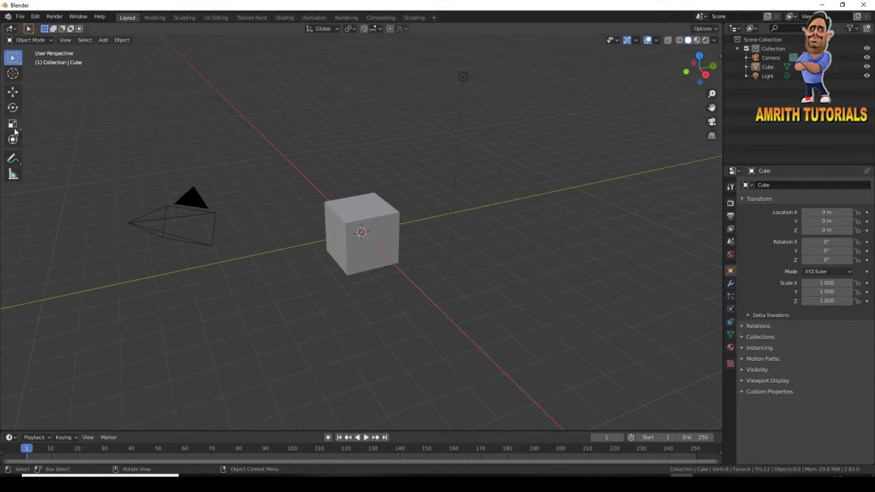
key("t")
key("t")
key("t")
key("t")
key("t")
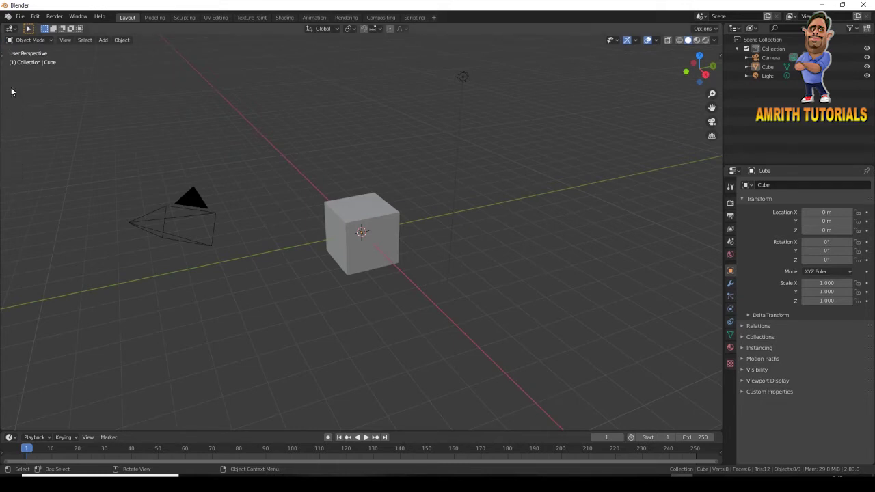
key("t")
key("t")
key("t")
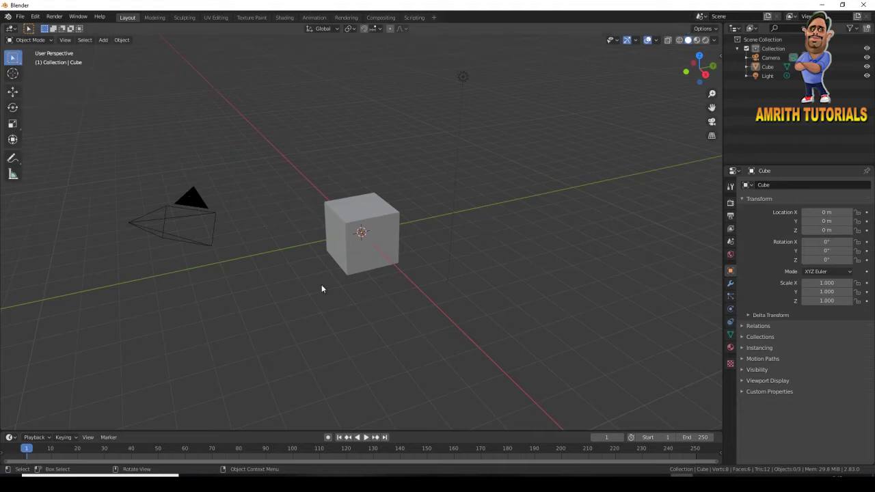
left_click(13, 73)
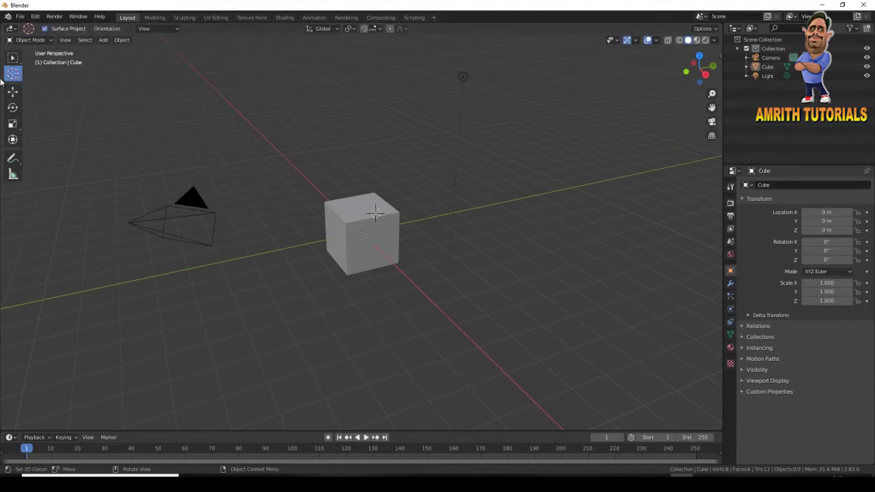
Select the cube, try the Rotate tool, and show the Item sidebar listing its 2 m dimensions.
key("w")
left_click(335, 214)
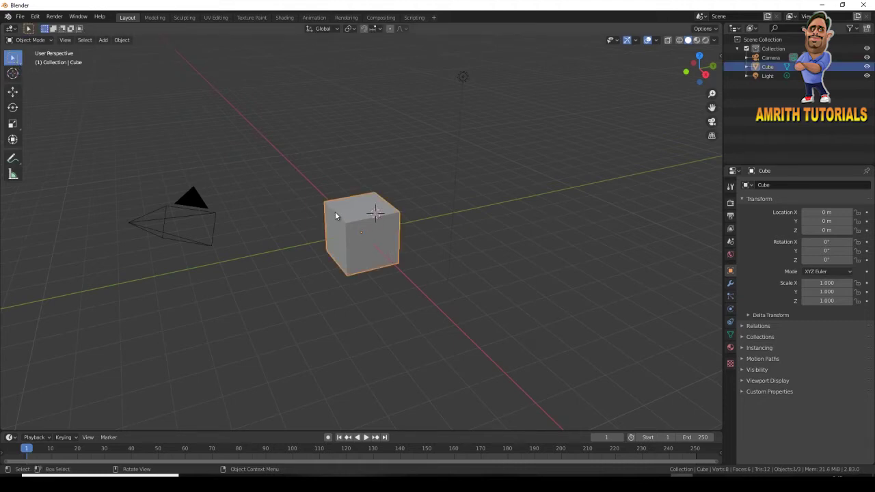
left_click(13, 108)
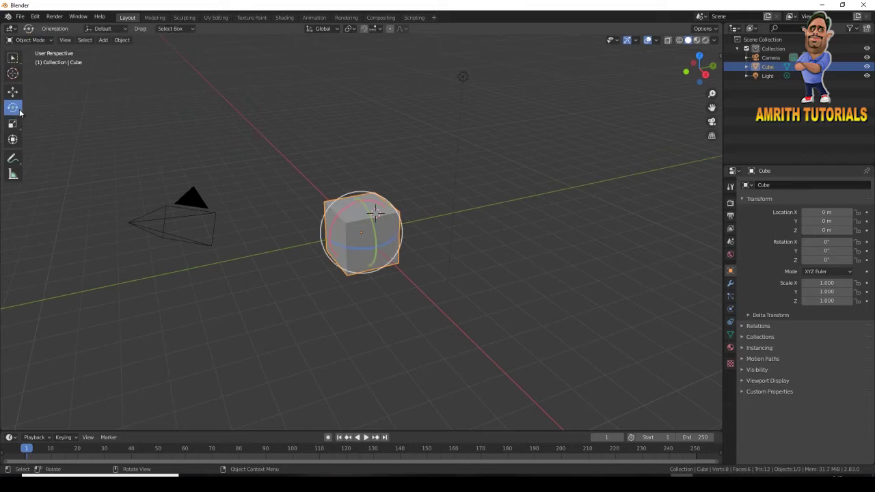
left_click(13, 58)
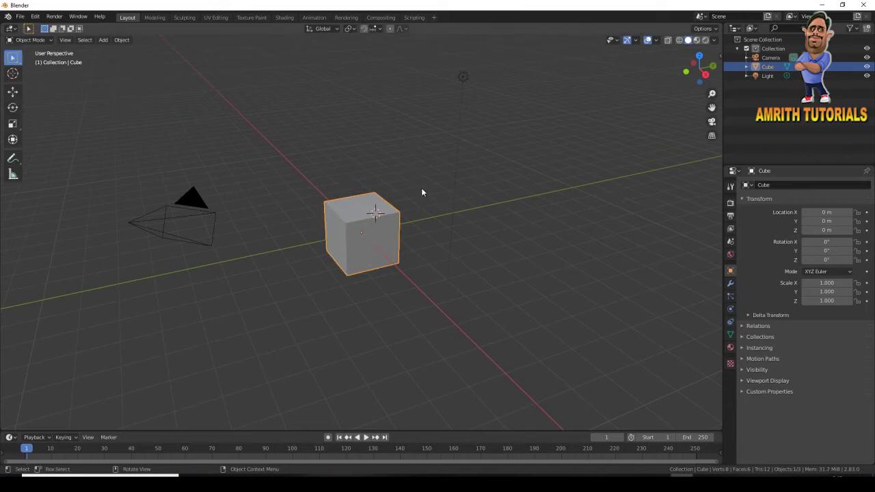
key("n")
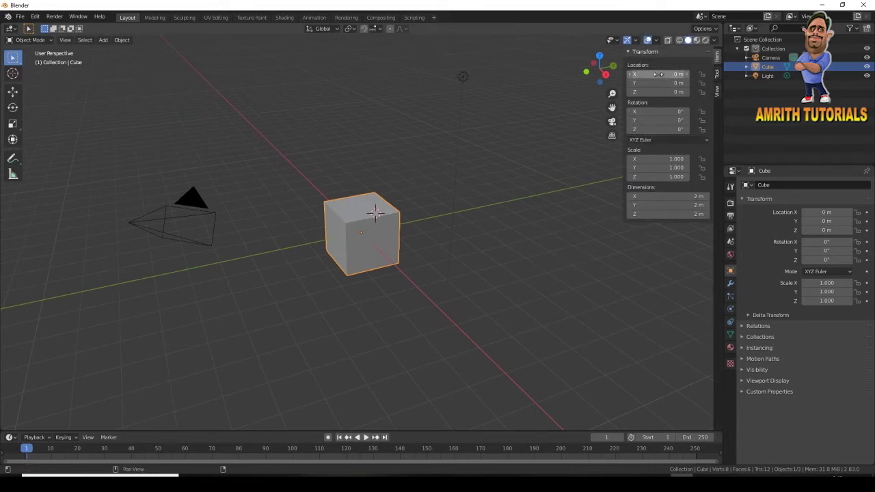
Drag the cube to location 1.54, 1.67, 2.7 m with rotation 5°, 4.7°, -6.1°.
left_click_drag(656, 74, 704, 68)
left_click_drag(652, 111, 632, 129)
left_click_drag(659, 83, 600, 95)
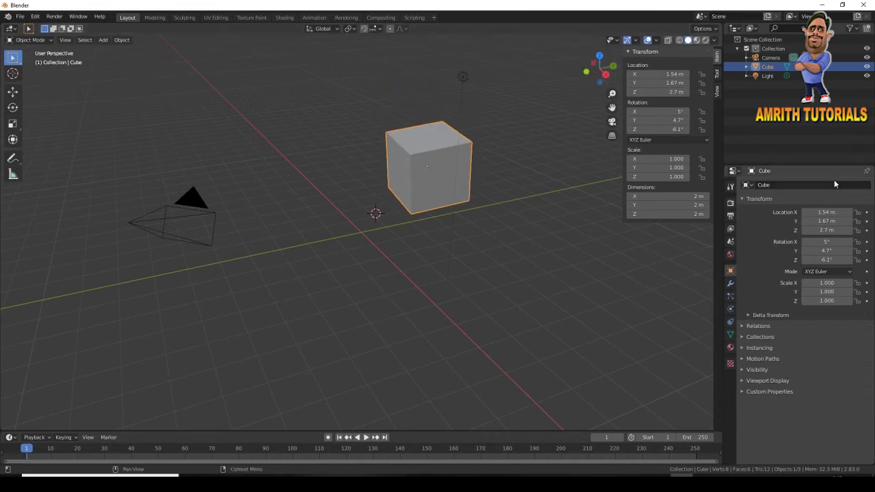
Review the sidebar's Tool and View tabs (50 mm focal length), then close the sidebar.
left_click(716, 75)
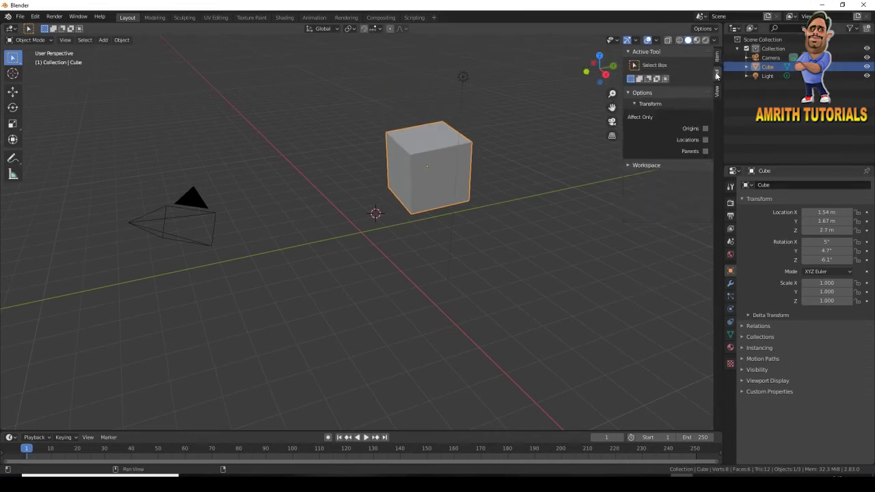
left_click(718, 96)
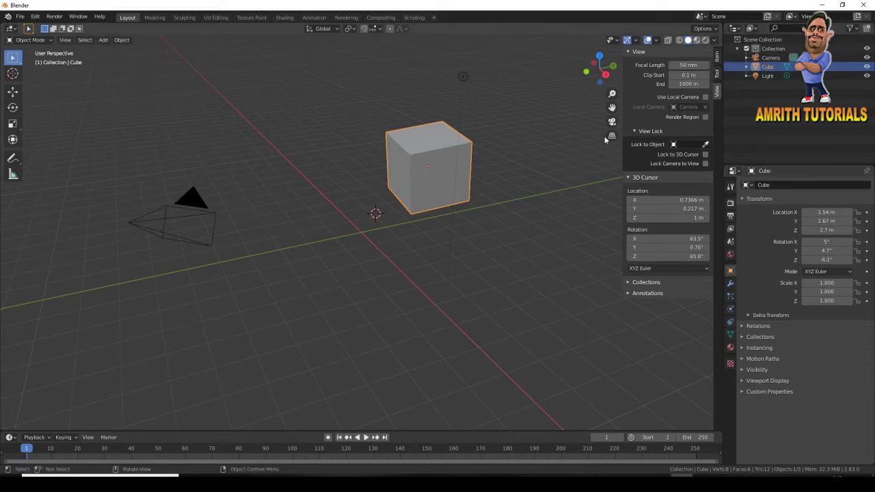
key("n")
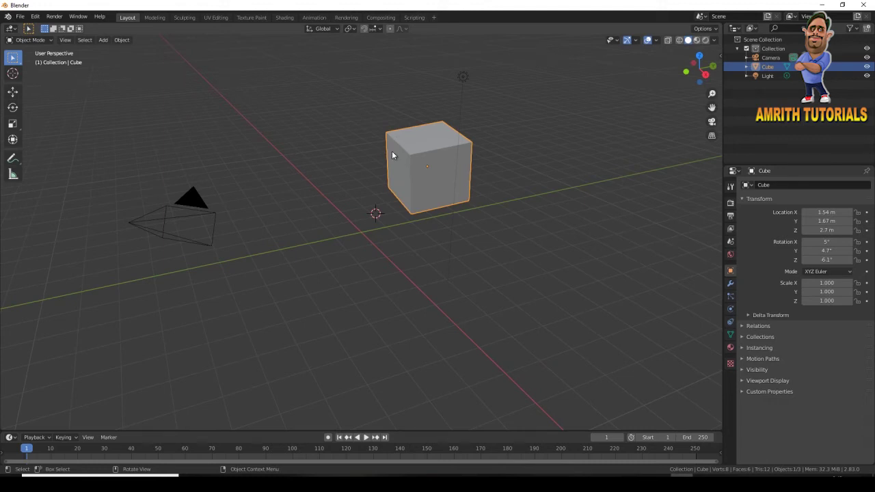
Select the Collection, exclude and re-include it, then select Camera, Cube and Light in turn.
left_click(772, 49)
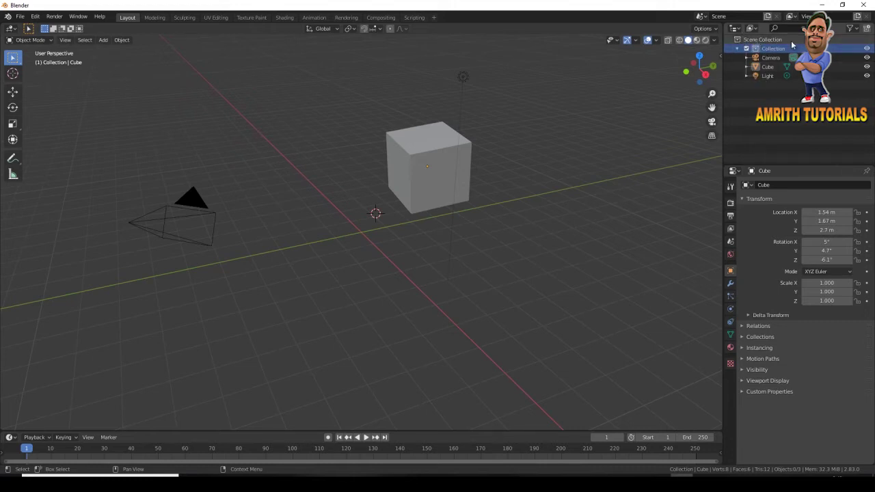
left_click(746, 47)
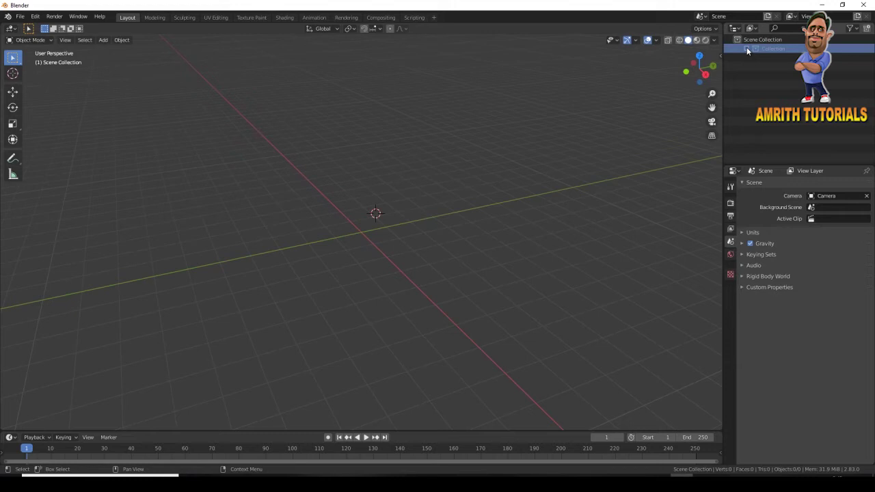
left_click(746, 47)
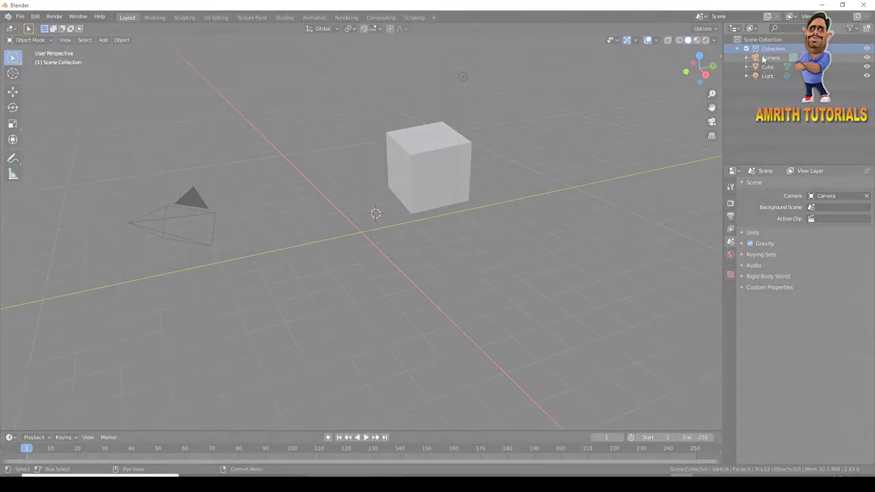
left_click(769, 58)
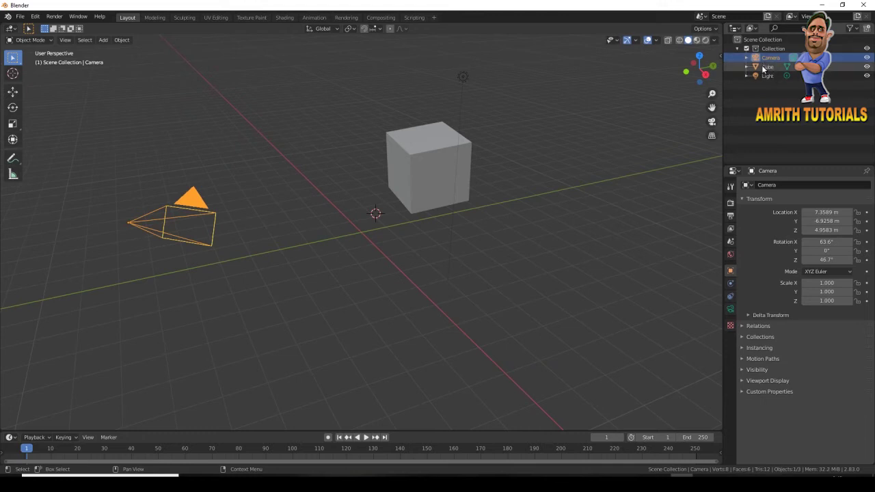
left_click(763, 66)
left_click(765, 76)
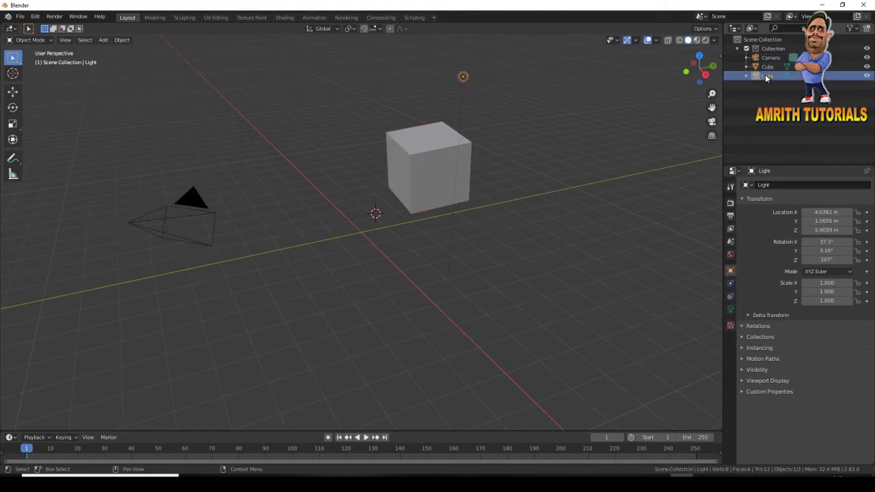
left_click(770, 66)
left_click(770, 76)
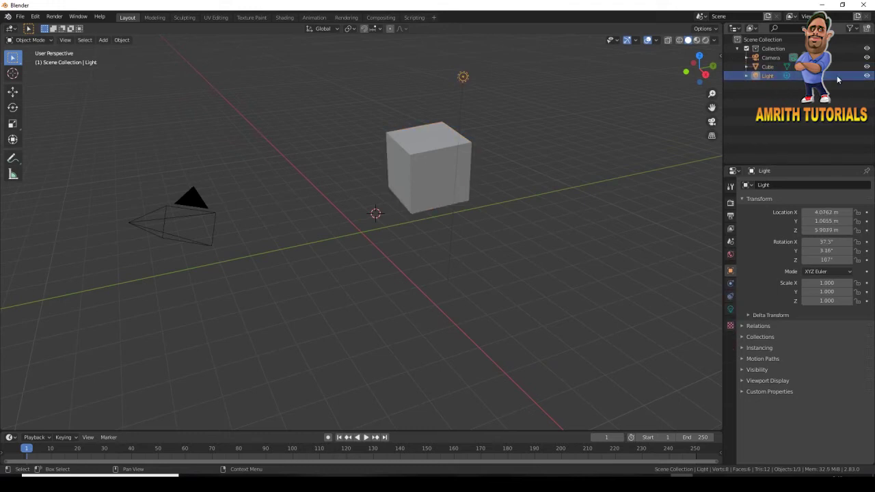
Hide and reshow the Light, then toggle the Collection's exclusion, leaving it included.
left_click(866, 76)
left_click(866, 77)
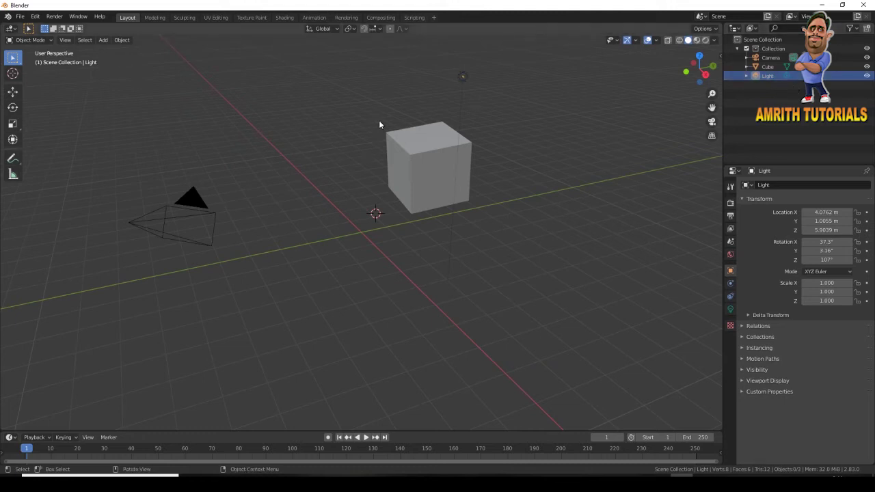
left_click(746, 48)
left_click(745, 48)
left_click(746, 48)
left_click(746, 48)
left_click(746, 47)
left_click(747, 48)
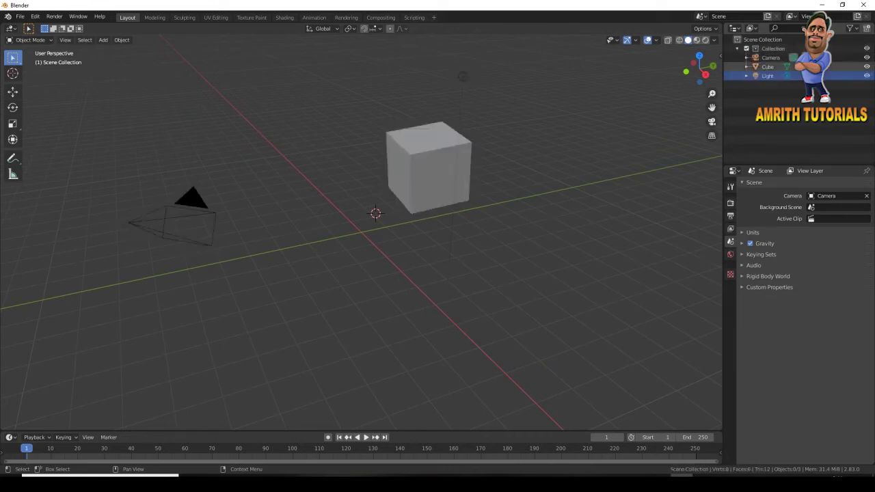
Toggle the Camera and Cube eye icons, then maximize the Outliner with Ctrl+Space.
left_click(866, 60)
left_click(866, 60)
left_click(866, 60)
left_click(866, 59)
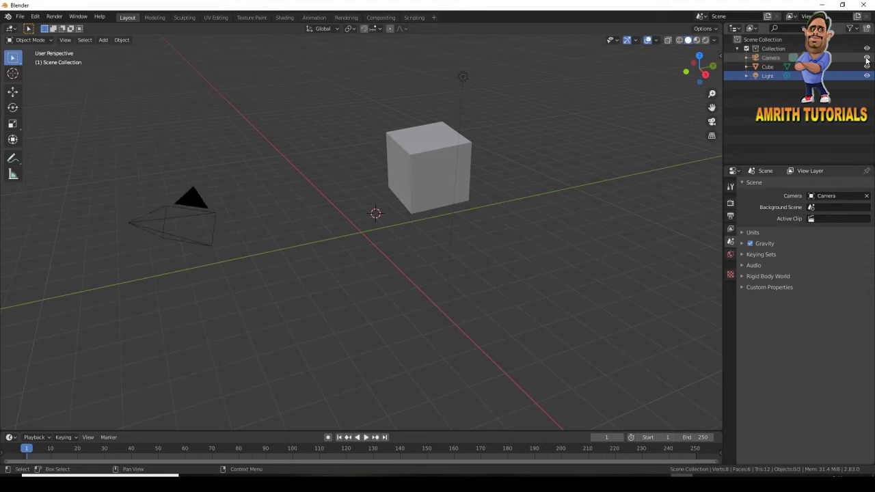
left_click(866, 59)
left_click(866, 59)
left_click(866, 67)
left_click(866, 66)
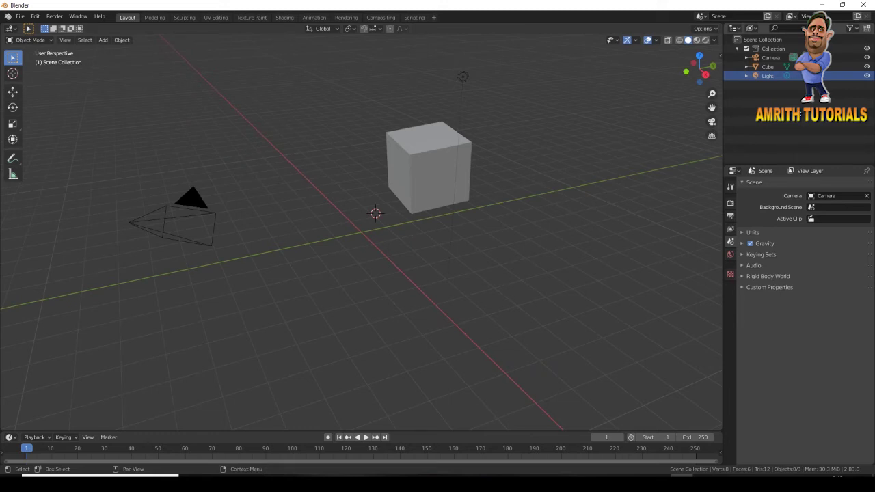
key("ctrl+space")
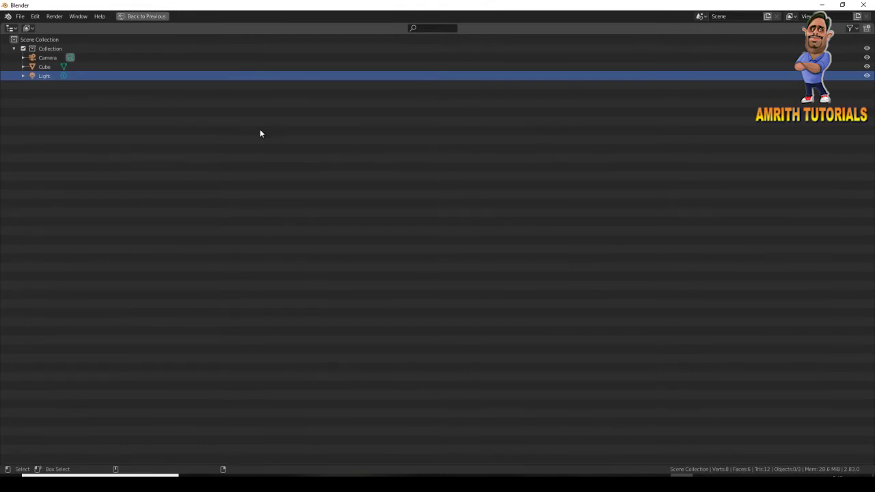
Restore the Layout from the maximized Outliner, then maximize and restore the Properties editor.
key("ctrl+space")
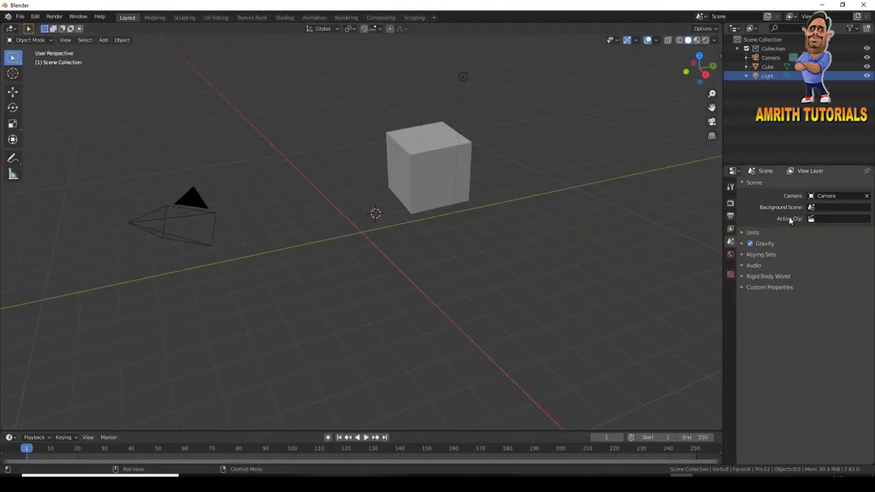
key("ctrl+space")
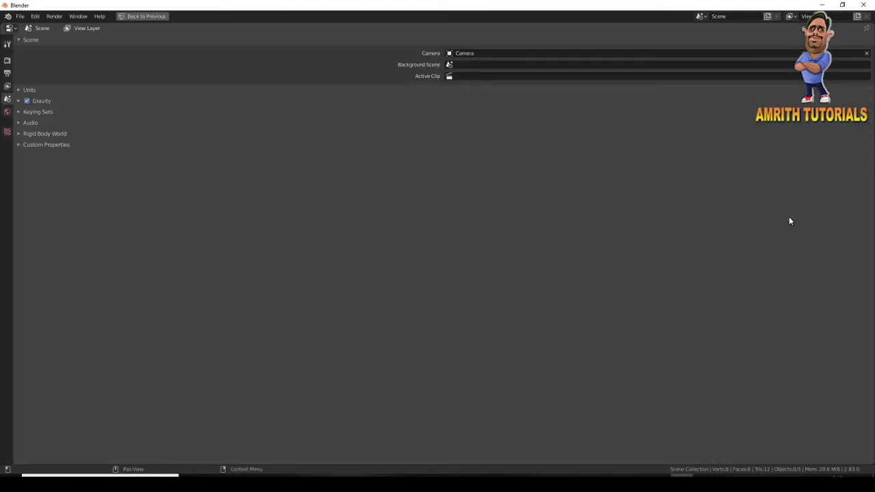
key("ctrl+space")
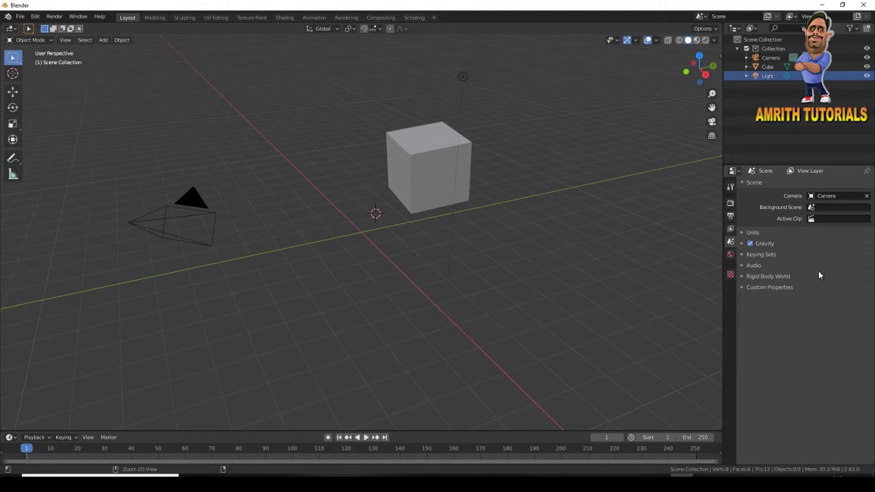
scroll(818, 271, "up", 4, "ctrl")
Scroll the properties, flip between Render and Output tabs, and maximize then restore the editor.
scroll(818, 271, "down", 1, "ctrl")
scroll(818, 272, "down", 7, "ctrl")
scroll(817, 272, "up", 8, "ctrl")
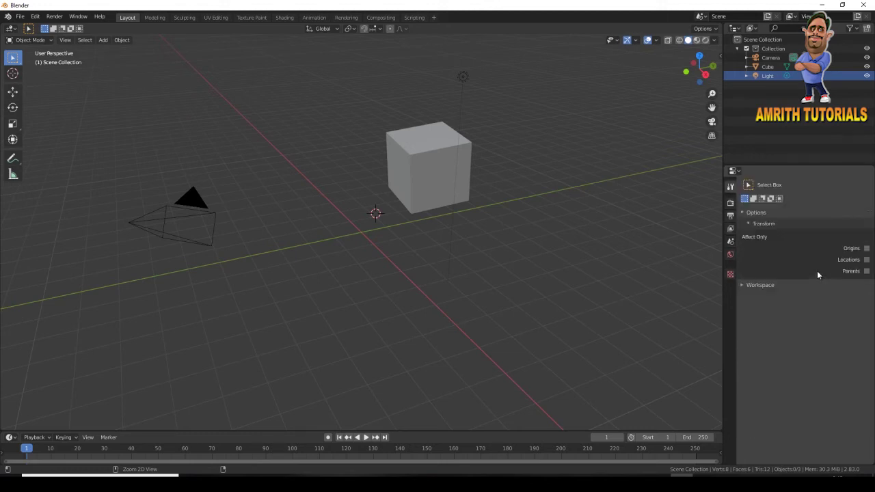
scroll(817, 275, "down", 1, "ctrl")
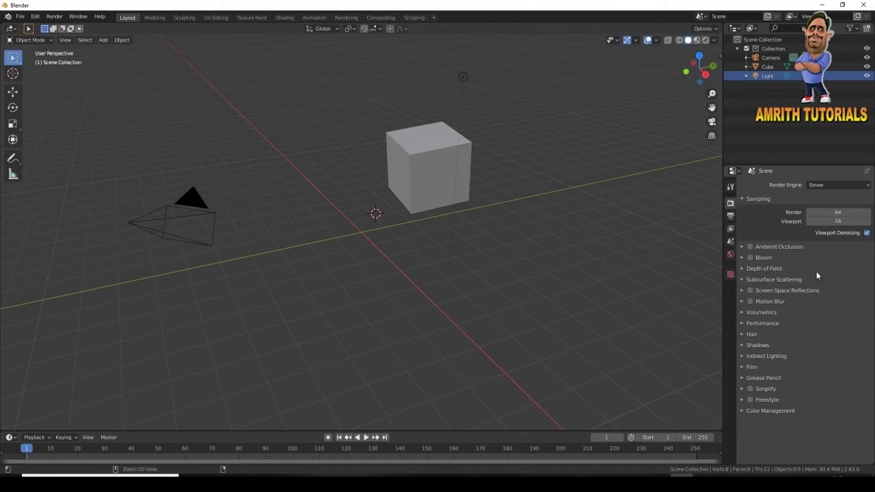
key("ctrl+Tab")
key("ctrl+shift+Tab")
key("ctrl+Tab")
key("ctrl+shift+Tab")
key("ctrl+space")
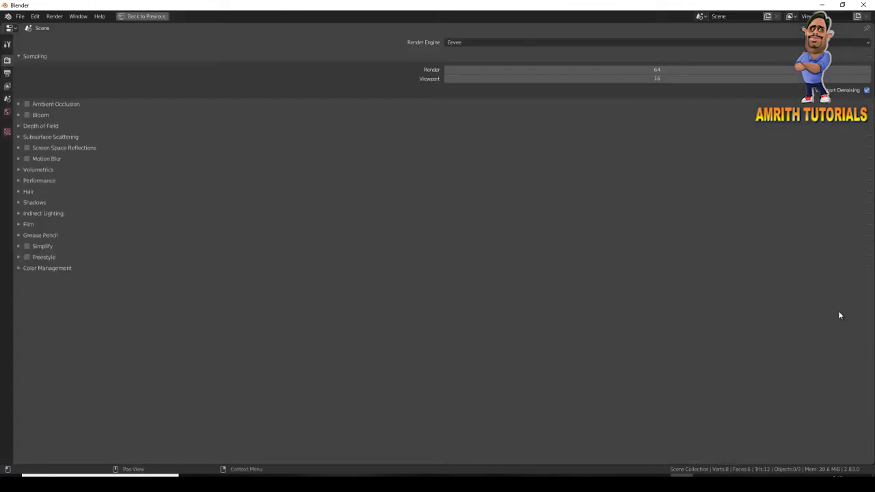
key("ctrl+space")
Cycle the properties tabs onto the Brush's Texture tab, then maximize and restore the editor.
key("ctrl+shift+Tab")
key("ctrl+Tab")
key("ctrl+Tab")
key("ctrl+Tab")
key("ctrl+shift+Tab")
key("ctrl+shift+Tab")
key("ctrl+shift+Tab")
key("ctrl+Tab")
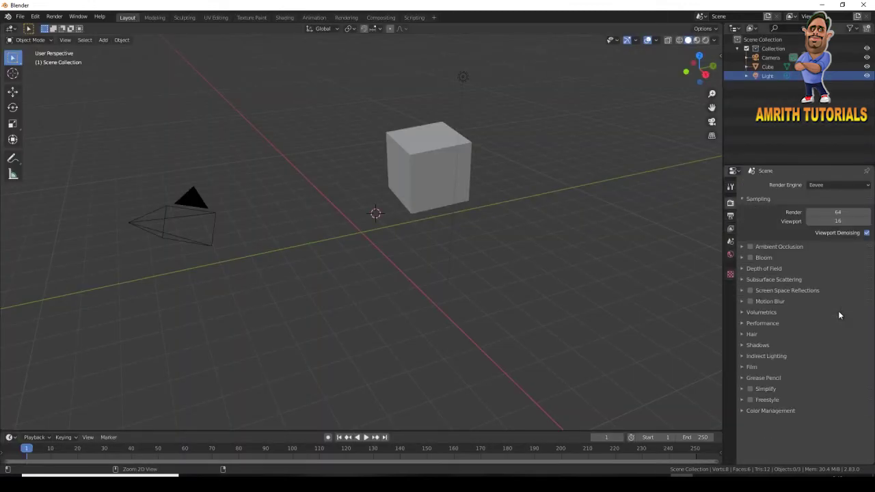
key("ctrl+shift+Tab")
key("ctrl+shift+Tab")
key("ctrl+shift+Tab")
key("ctrl+Tab")
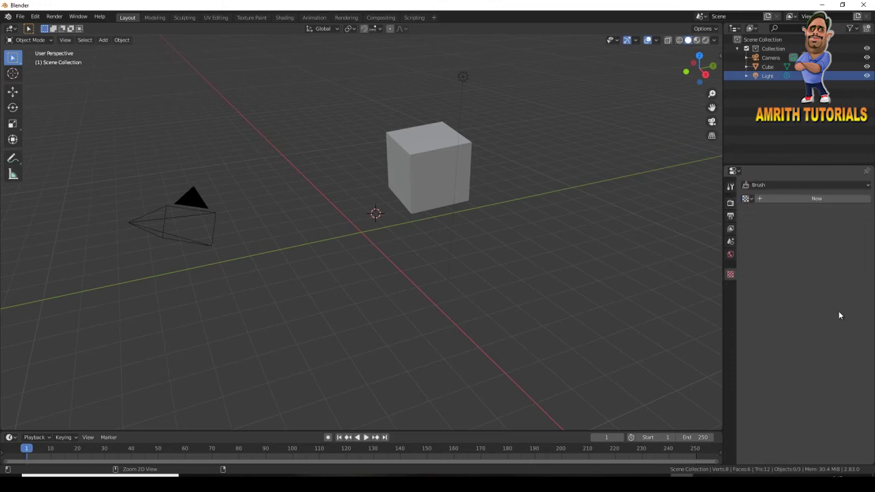
key("ctrl+space")
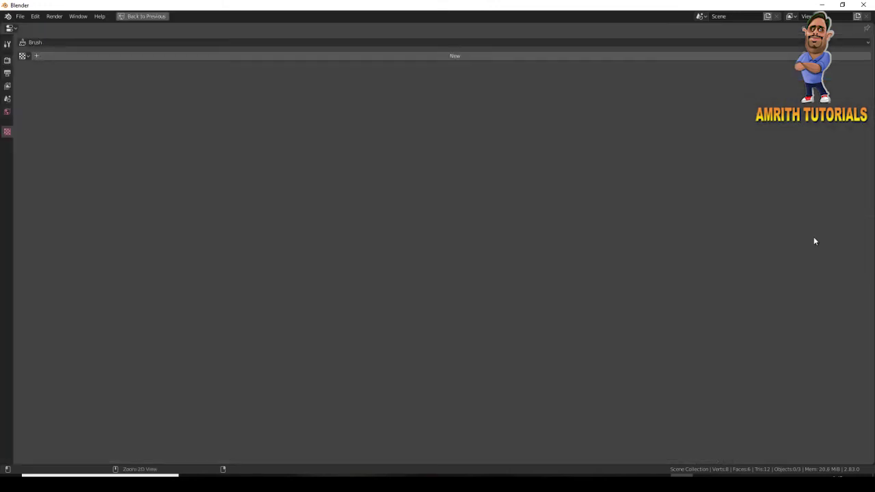
key("ctrl+space")
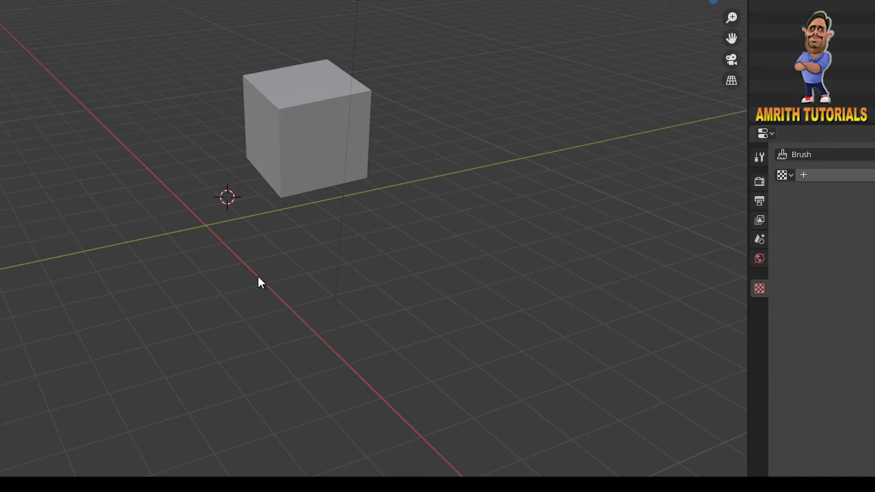
Widen the viewport by toggling the side panels, then orbit around the raised, tilted cube.
key("ctrl+alt+space")
key("ctrl+space")
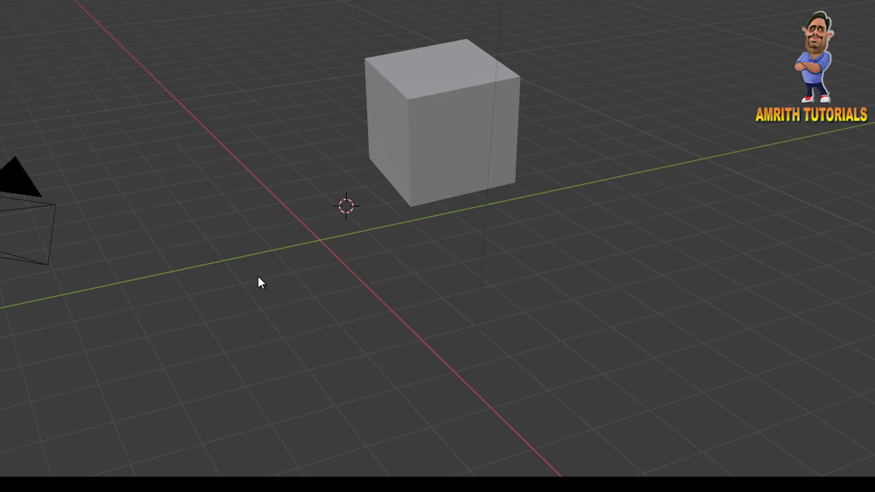
middle_click_drag(394, 295, 353, 249)
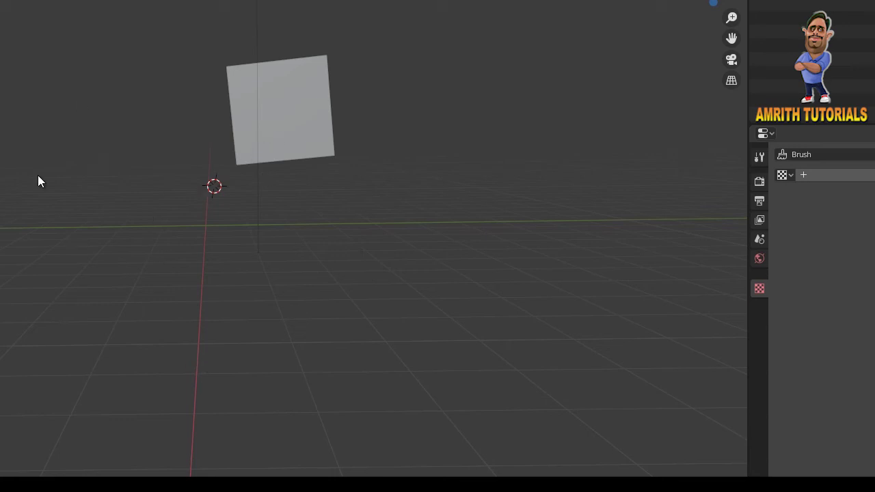
middle_click_drag(273, 242, 221, 266)
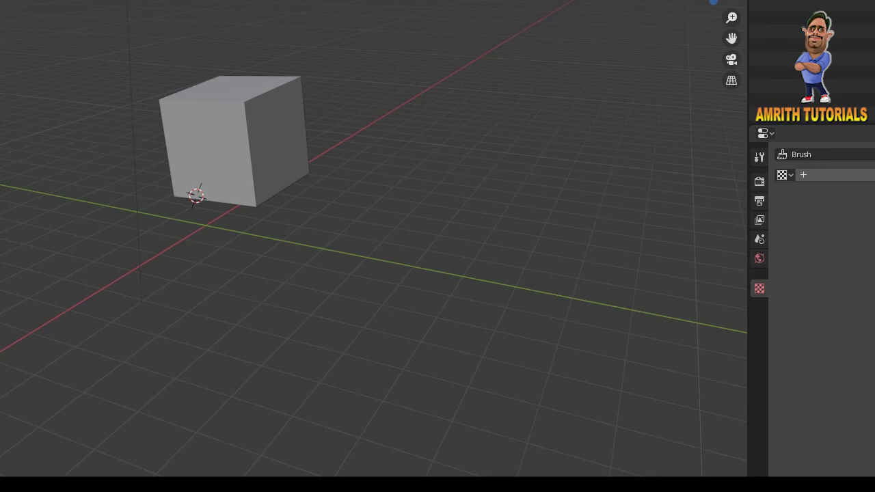
key("x")
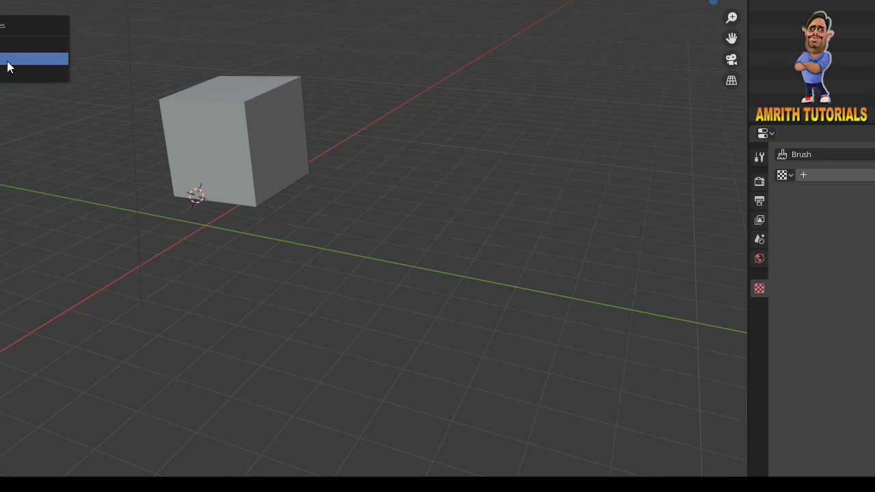
left_click(220, 115)
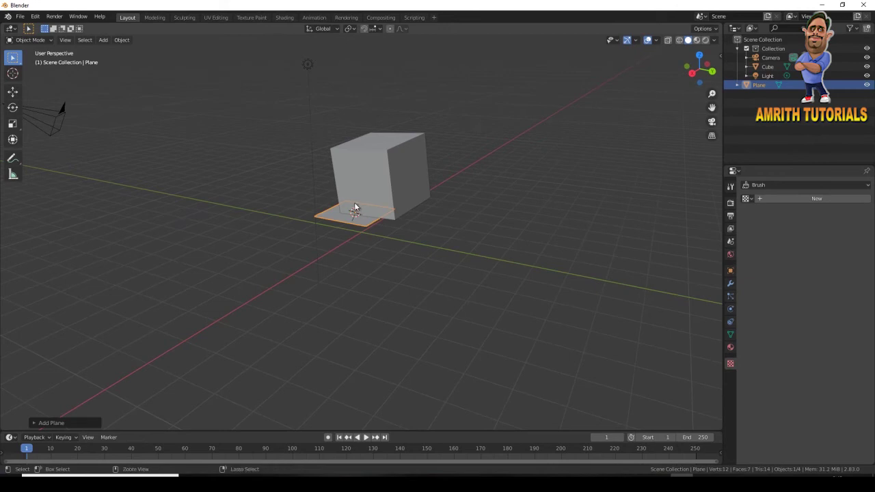
key("ctrl+z")
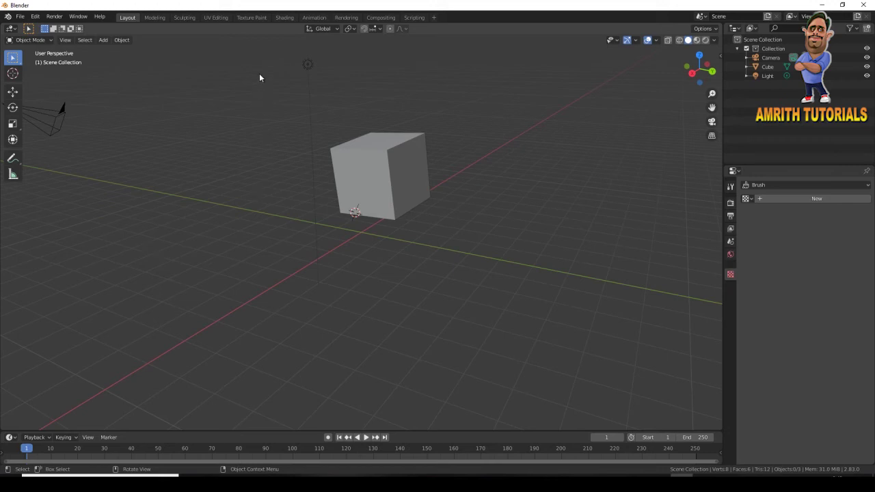
Open Cylinder's context menu in Add > Mesh, cancel it, and confirm Quick Favorites lists only Plane and Bezier.
left_click(103, 41)
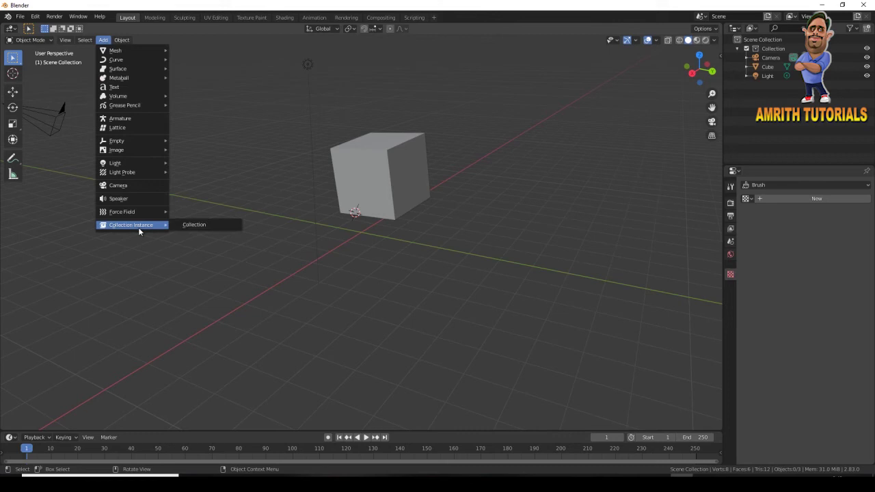
mouse_move(129, 72)
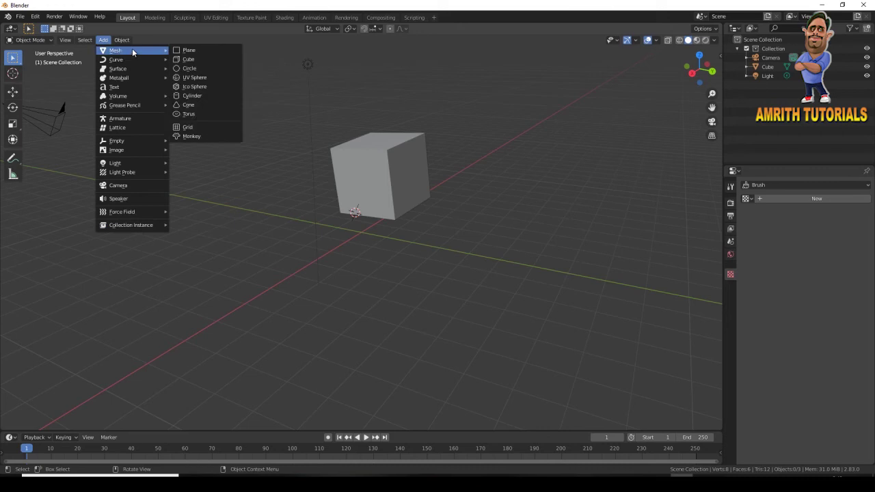
right_click(192, 96)
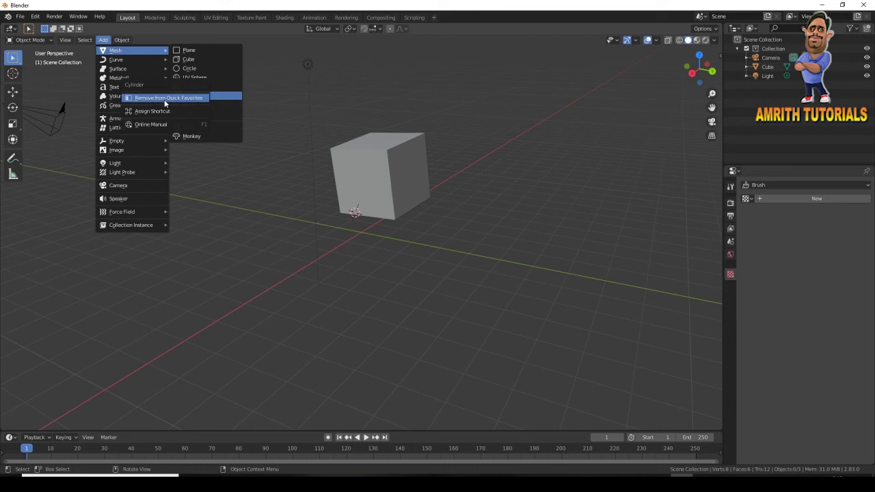
key("Escape")
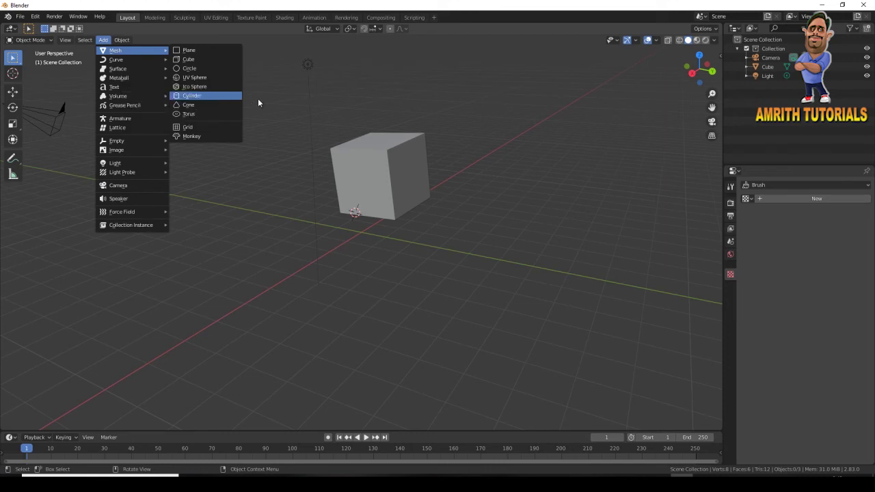
key("Escape")
key("Escape")
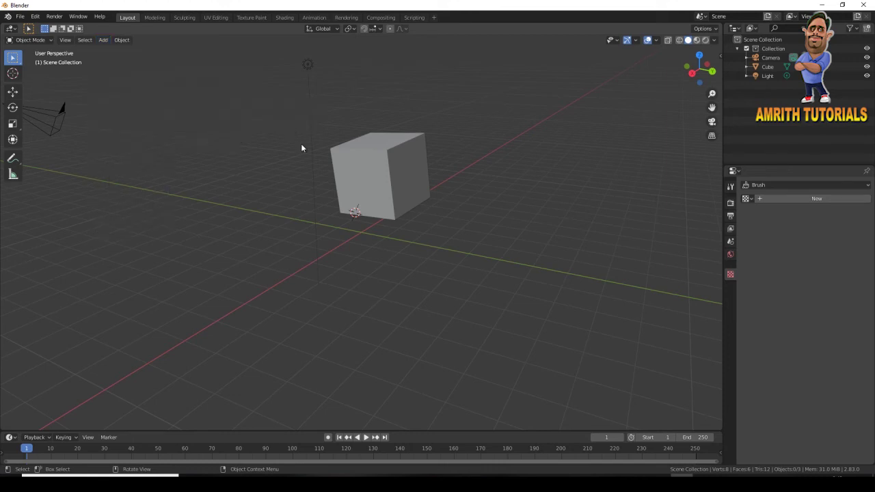
key("q")
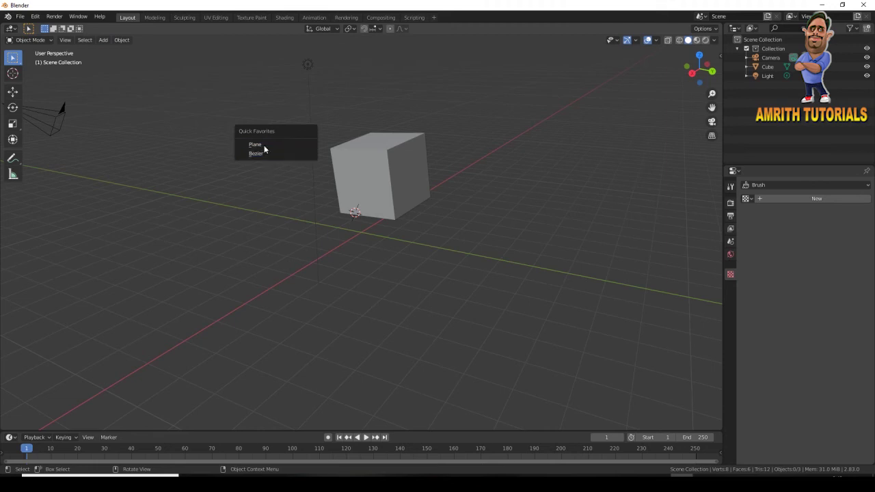
key("Escape")
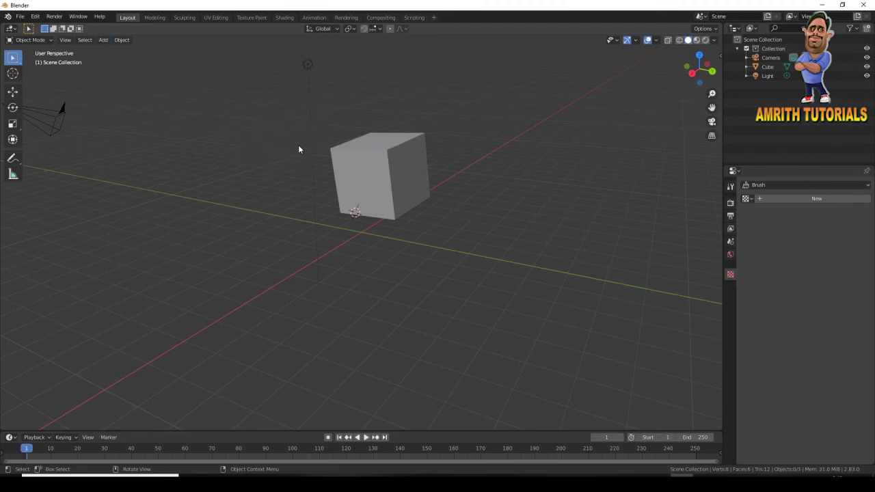
Add the Add > Mesh > Cylinder entry to Quick Favorites.
key("q")
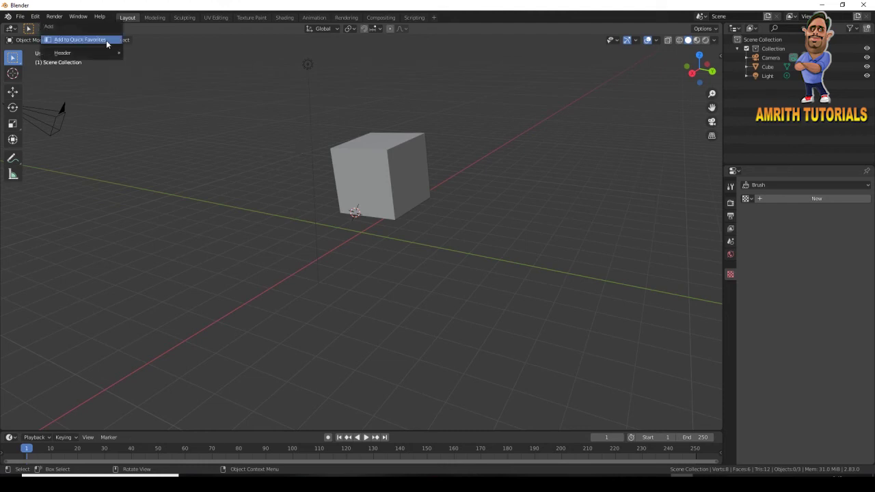
left_click(104, 40)
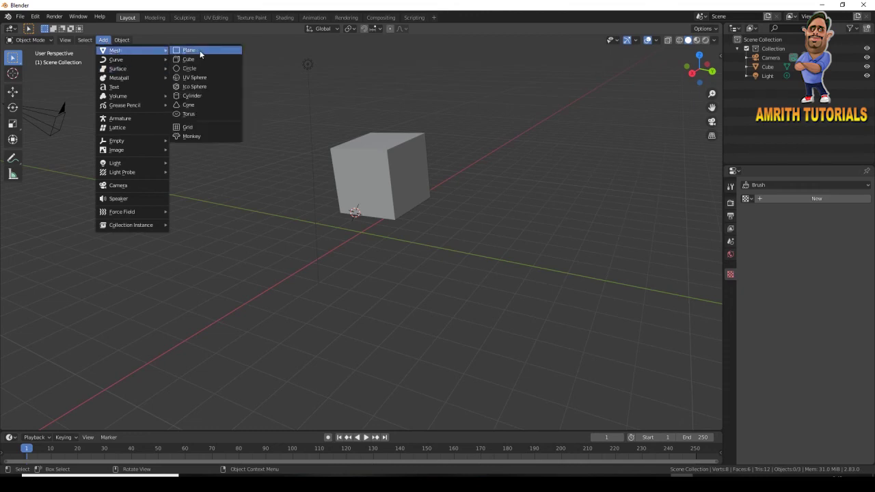
right_click(198, 96)
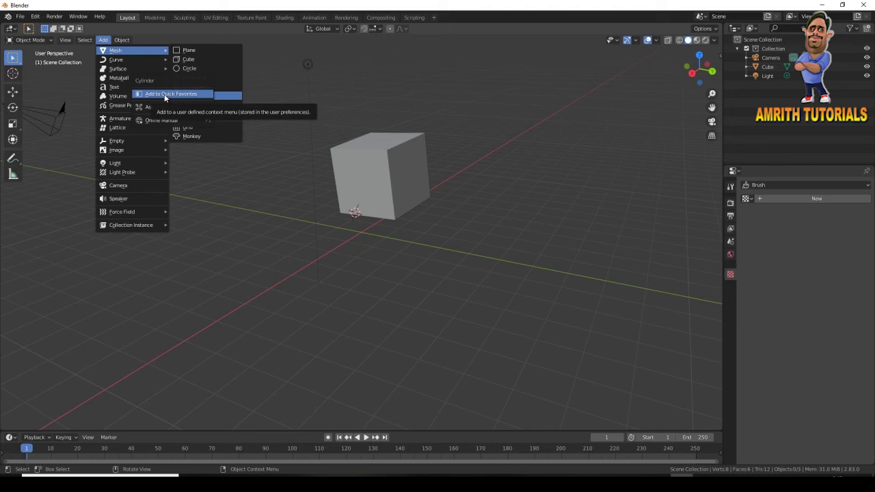
left_click(164, 95)
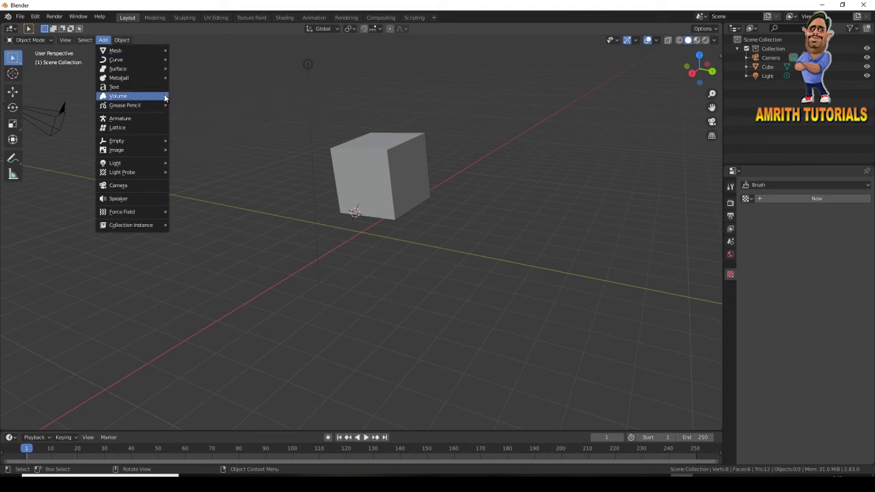
Insert a cylinder beside the cube from the Quick Favorites menu, then deselect it.
key("q")
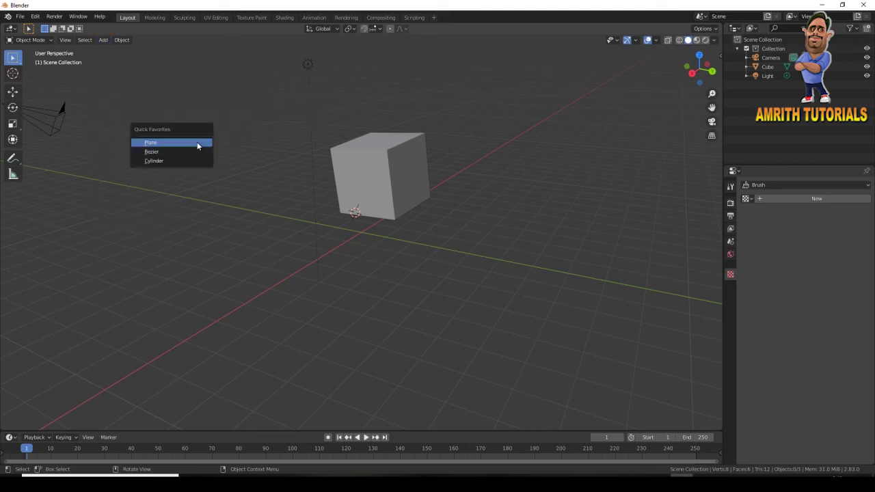
left_click(164, 161)
middle_click_drag(443, 276, 355, 259)
key("q")
key("q")
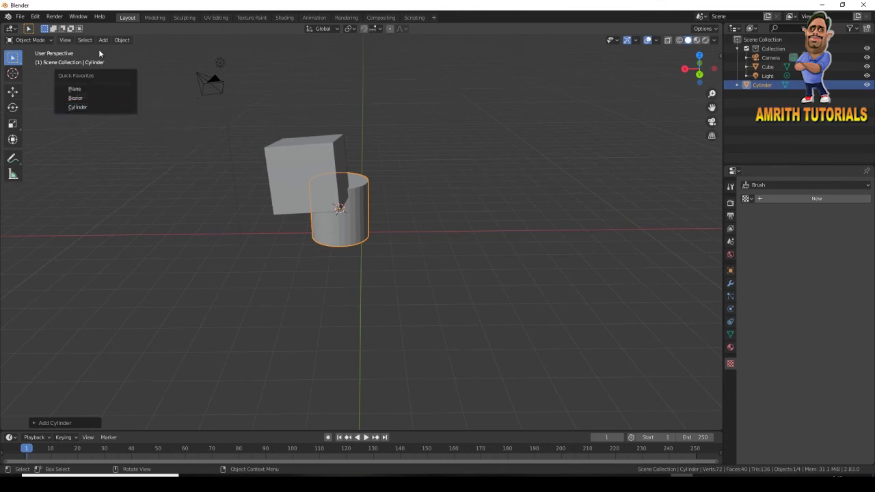
key("q")
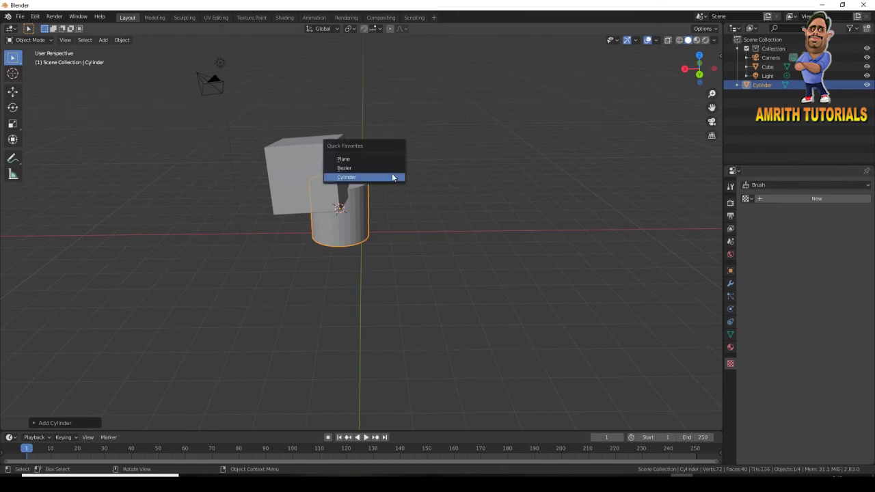
left_click(484, 132)
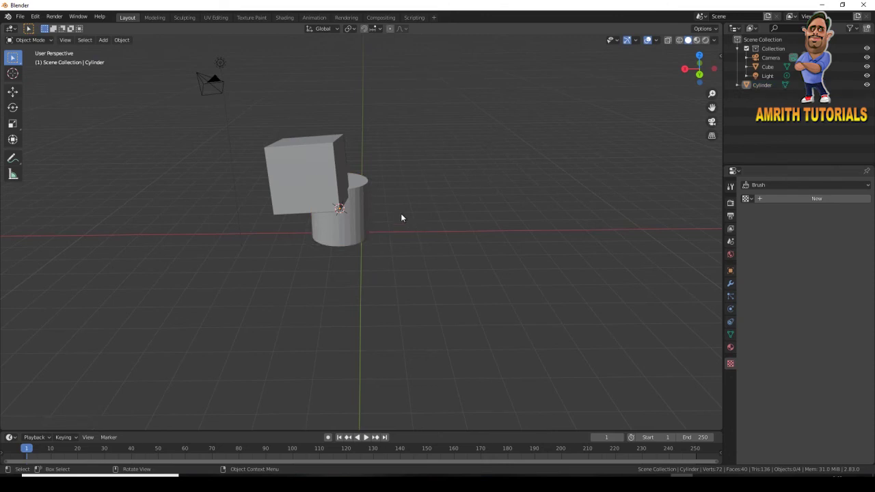
left_click(36, 16)
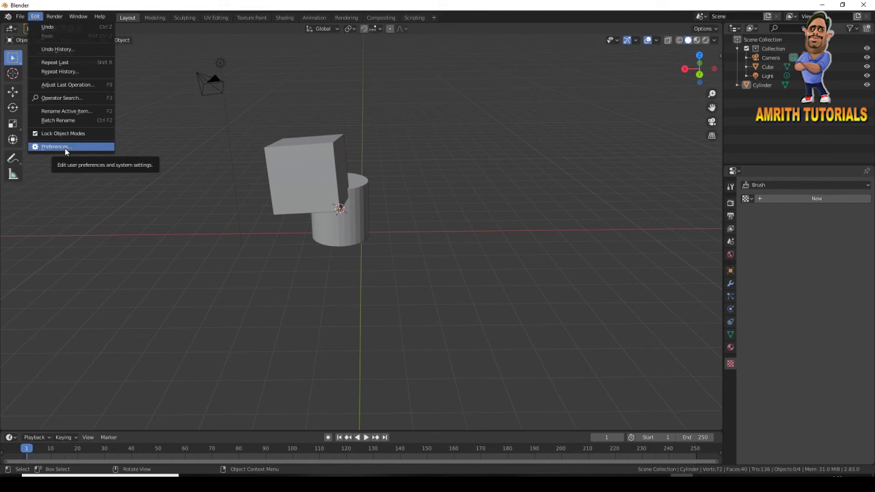
left_click(65, 148)
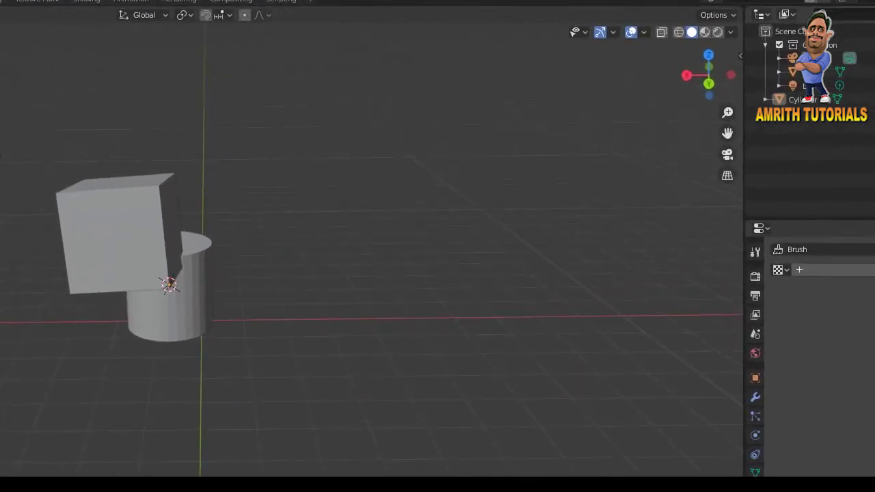
left_click_drag(14, 28, 564, 42)
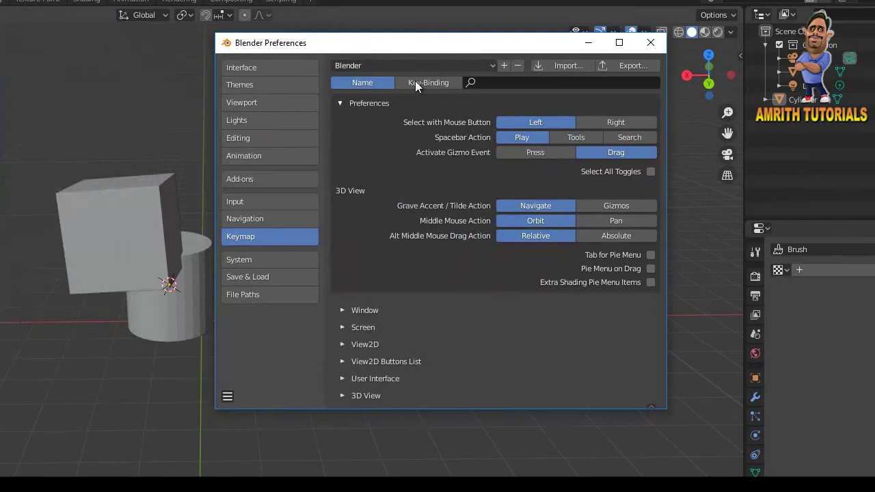
left_click(243, 157)
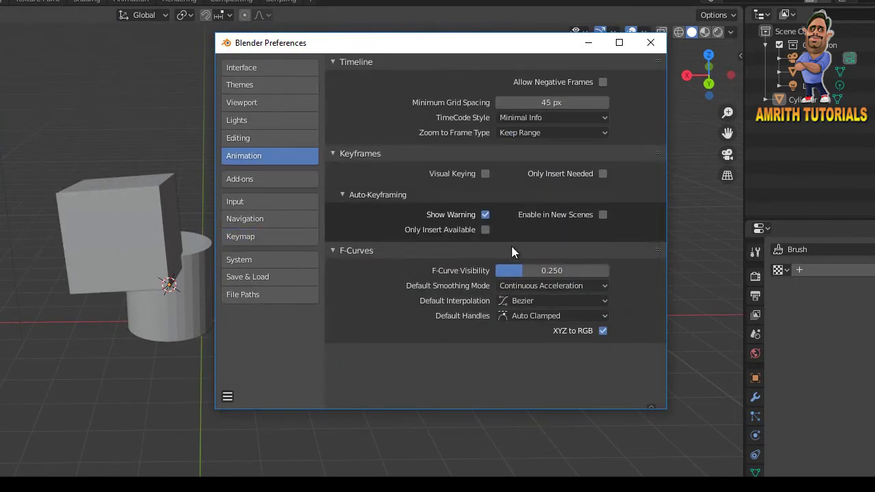
left_click(251, 140)
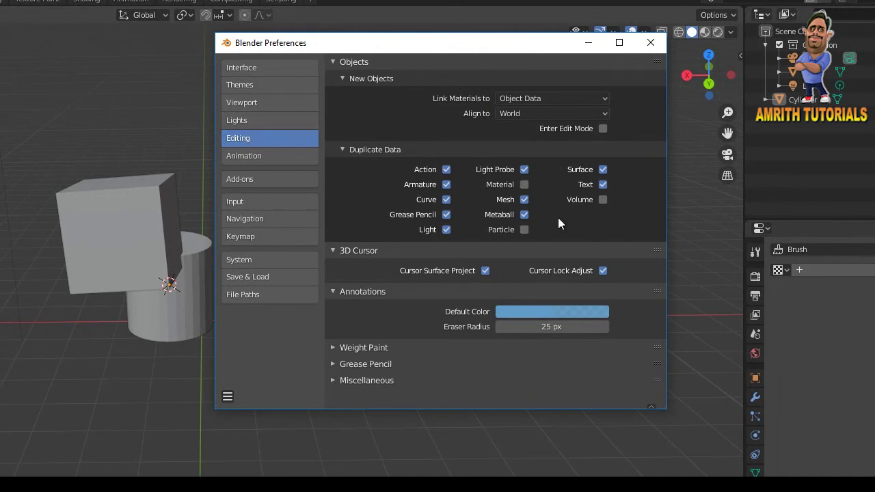
left_click(264, 107)
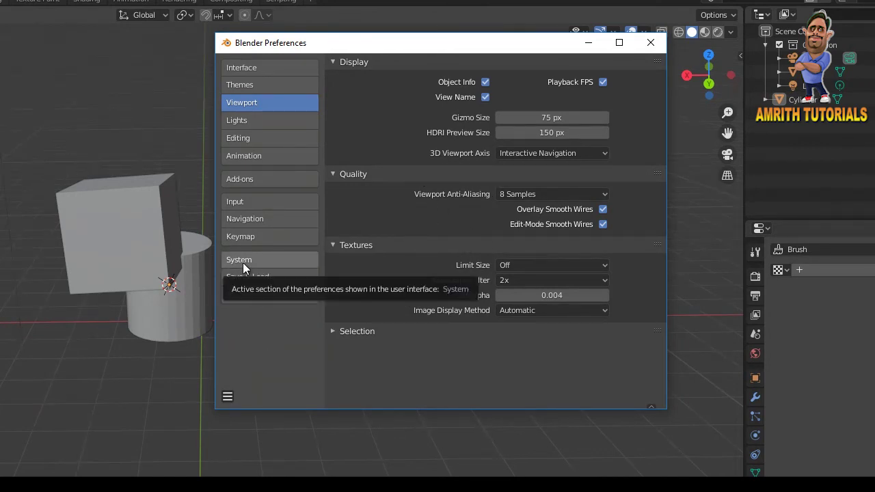
left_click(263, 179)
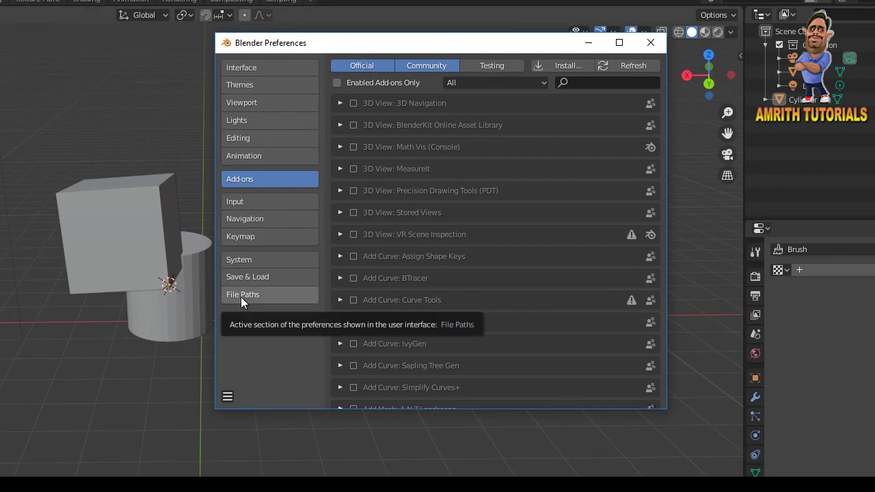
left_click(232, 69)
left_click(234, 84)
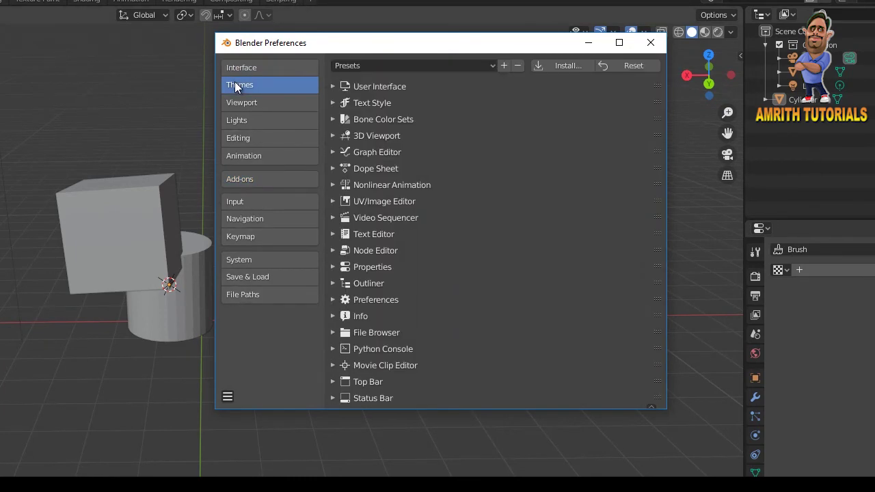
left_click(255, 294)
left_click(267, 239)
left_click(266, 200)
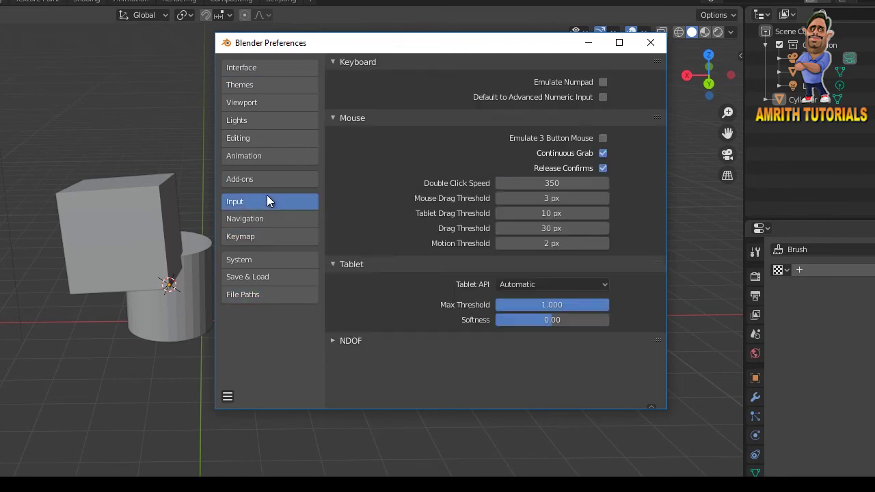
left_click(259, 138)
left_click(258, 100)
left_click(258, 71)
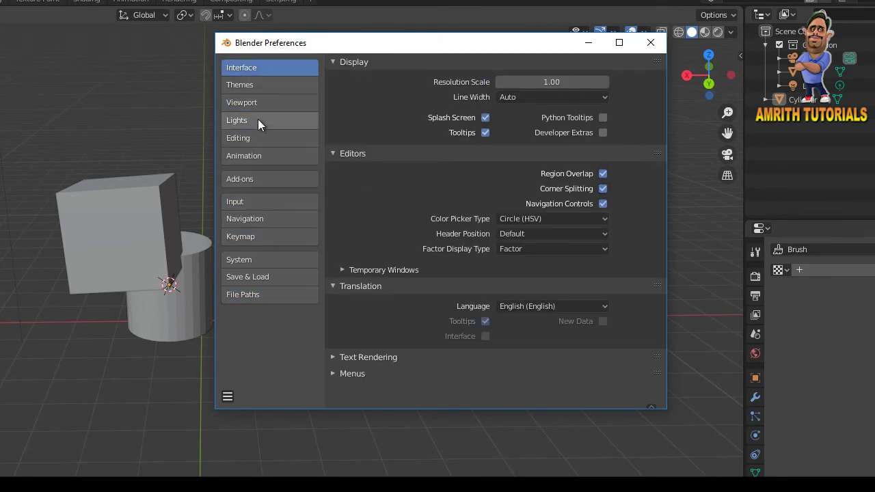
left_click(274, 180)
left_click(275, 236)
left_click(277, 277)
left_click(286, 179)
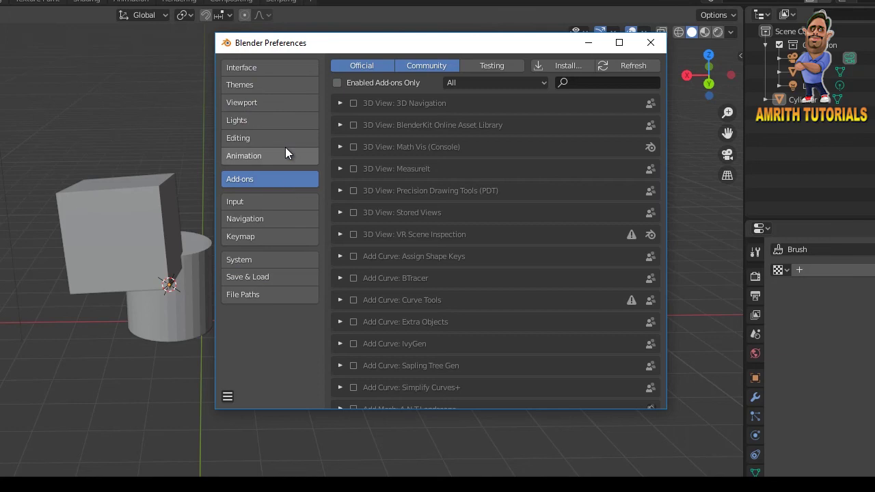
left_click(285, 155)
left_click(285, 120)
left_click(280, 85)
left_click(279, 65)
left_click_drag(617, 50, 334, 33)
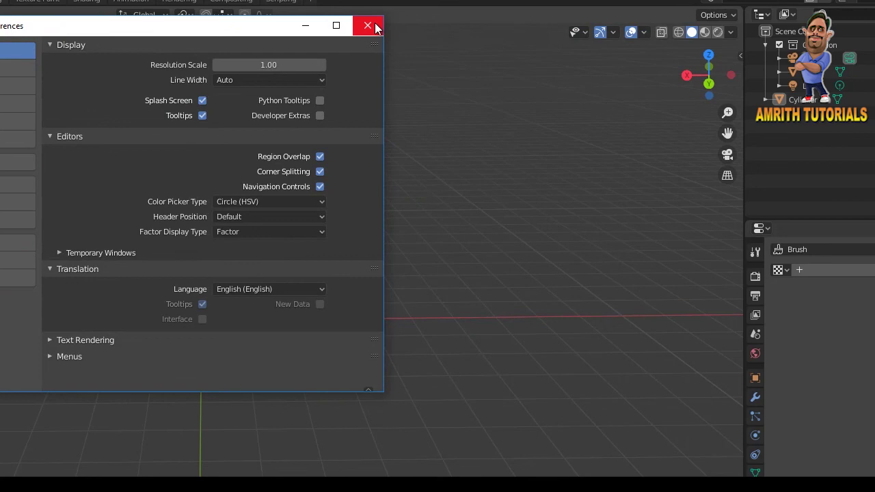
left_click(373, 27)
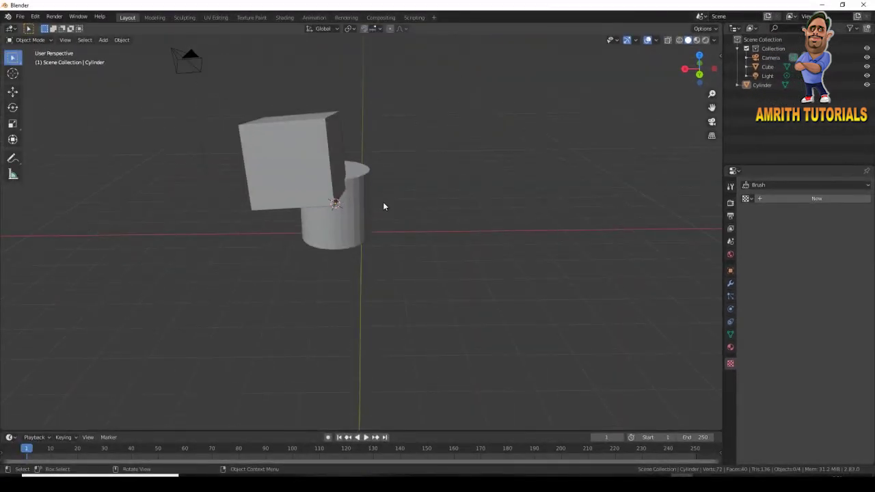